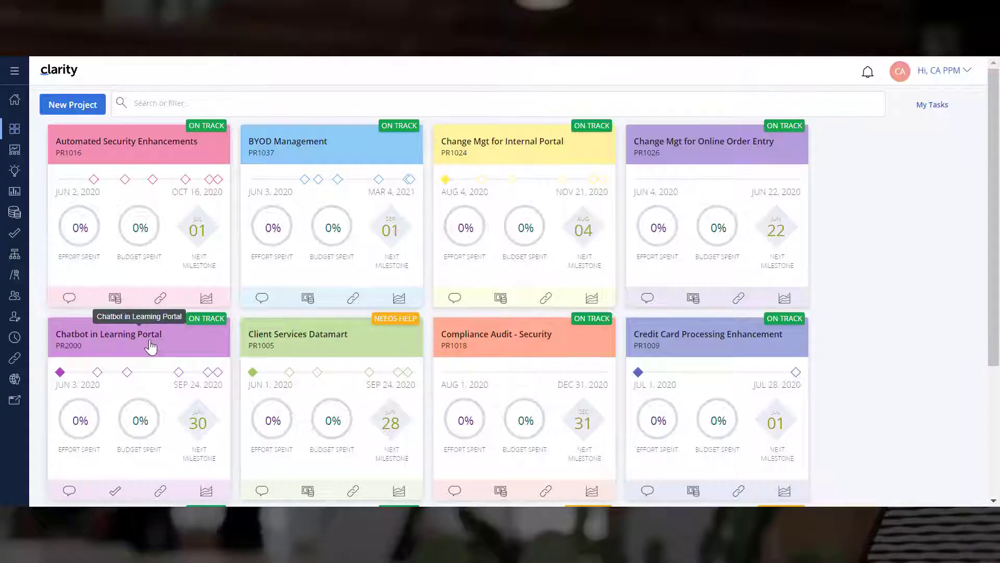
Step: Open the Chatbot in Learning Portal project's tasks and show them as a grid
{"action": "left_click", "coordinate": [148, 326]}
{"action": "left_click", "coordinate": [151, 99]}
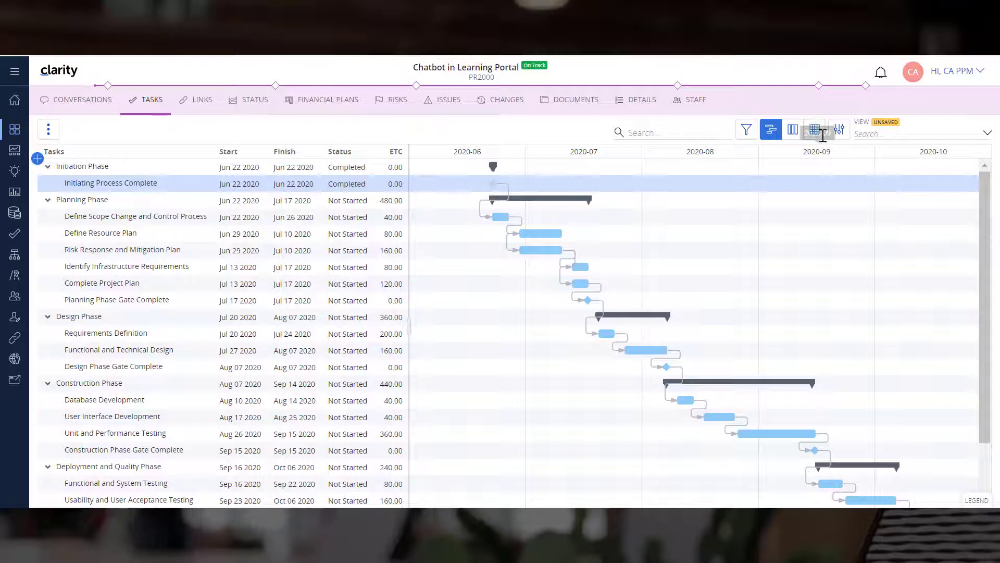
{"action": "left_click", "coordinate": [818, 136]}
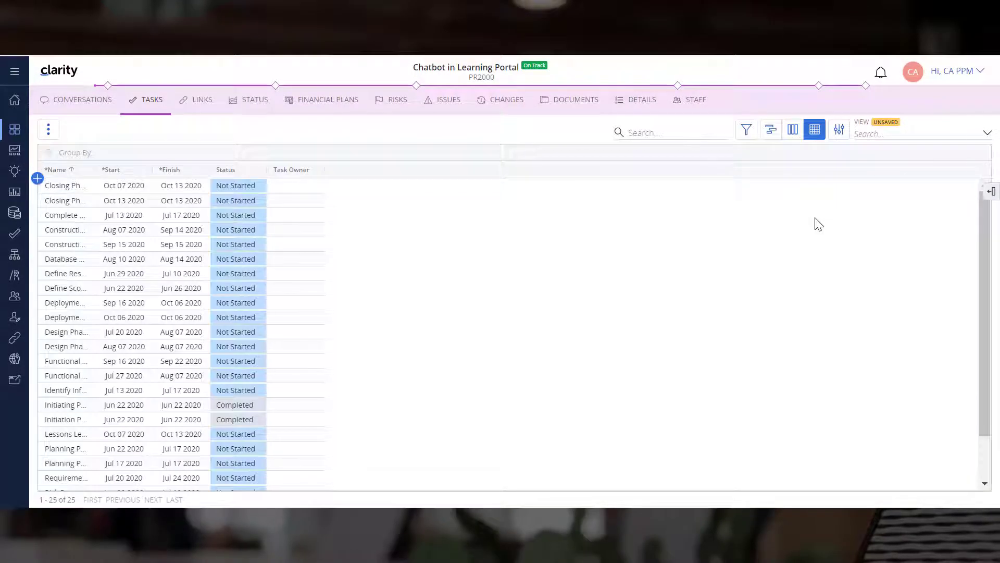
Step: Widen the Name column, add ETC and Duration columns, and insert a blank task row
{"action": "double_click", "coordinate": [93, 169]}
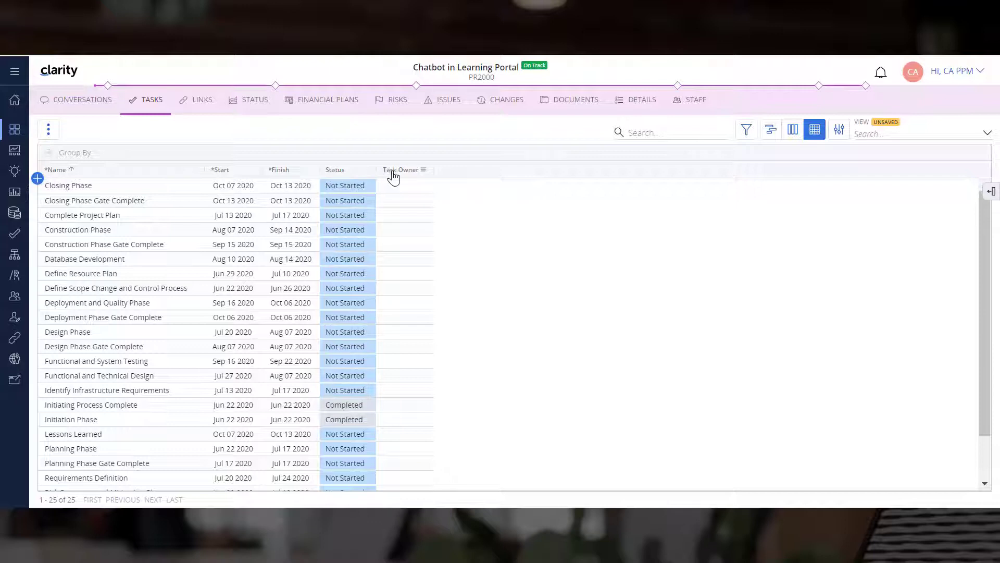
{"action": "left_click", "coordinate": [991, 192]}
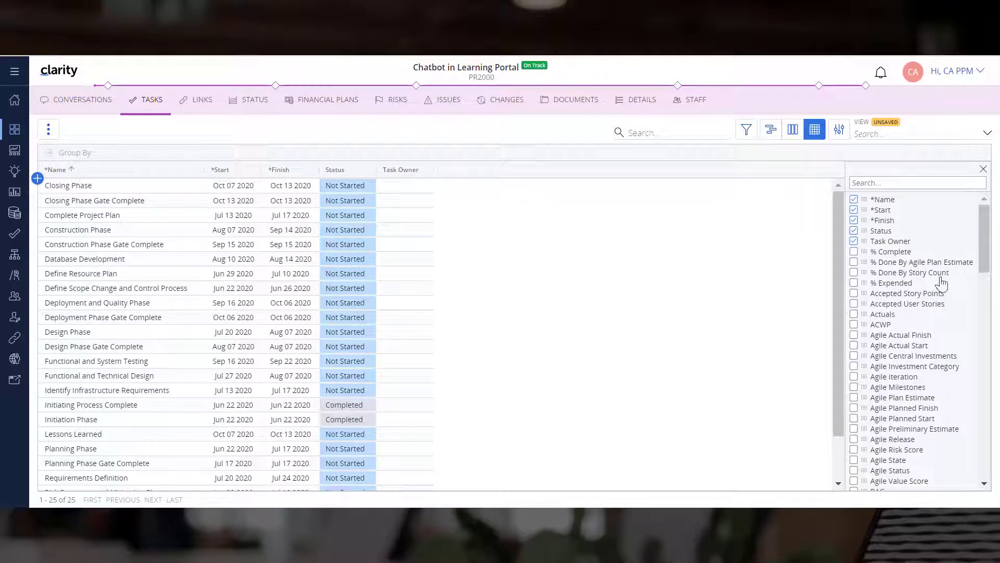
{"action": "type", "text": "etc"}
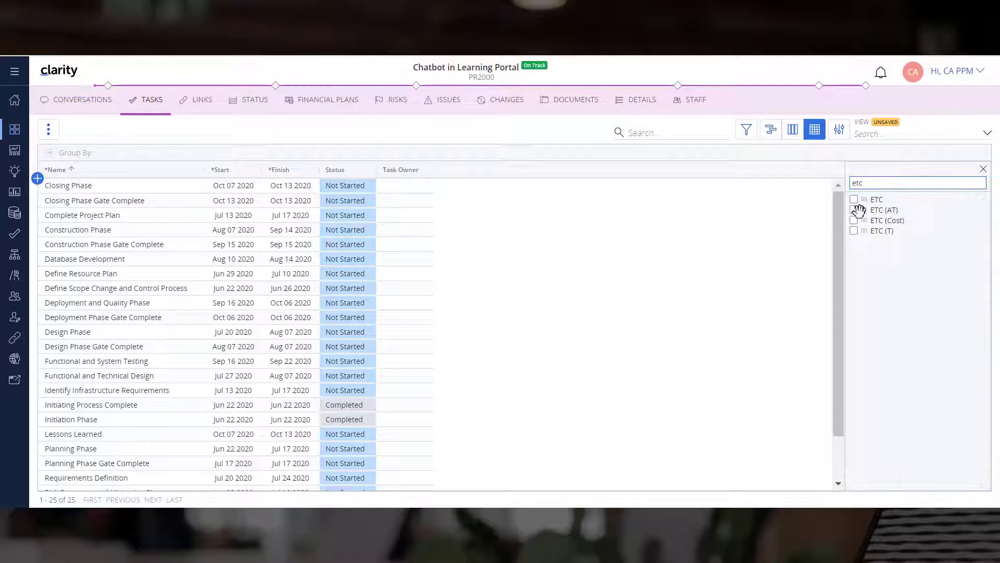
{"action": "left_click", "coordinate": [853, 200]}
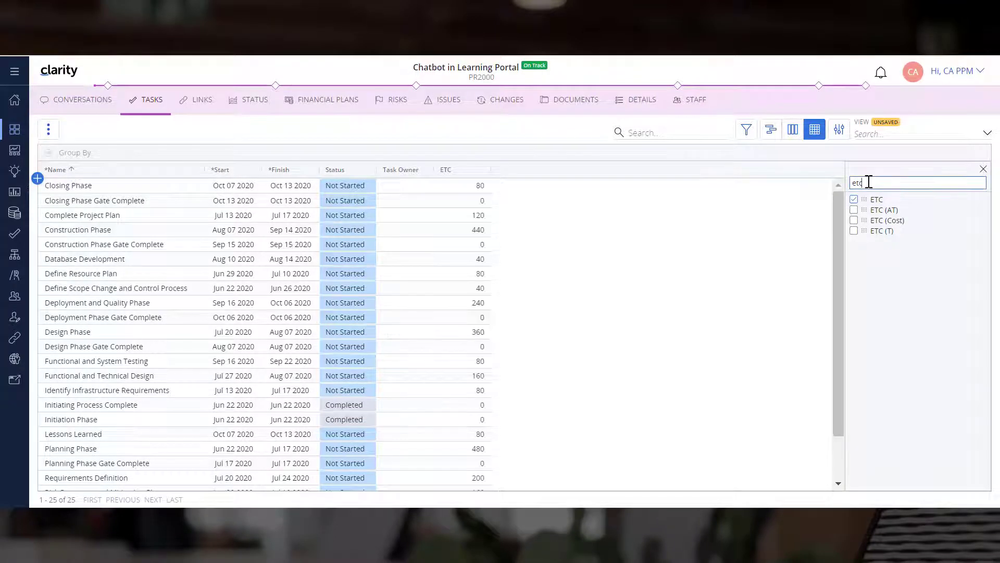
{"action": "left_click", "coordinate": [869, 183]}
{"action": "type", "text": "dura"}
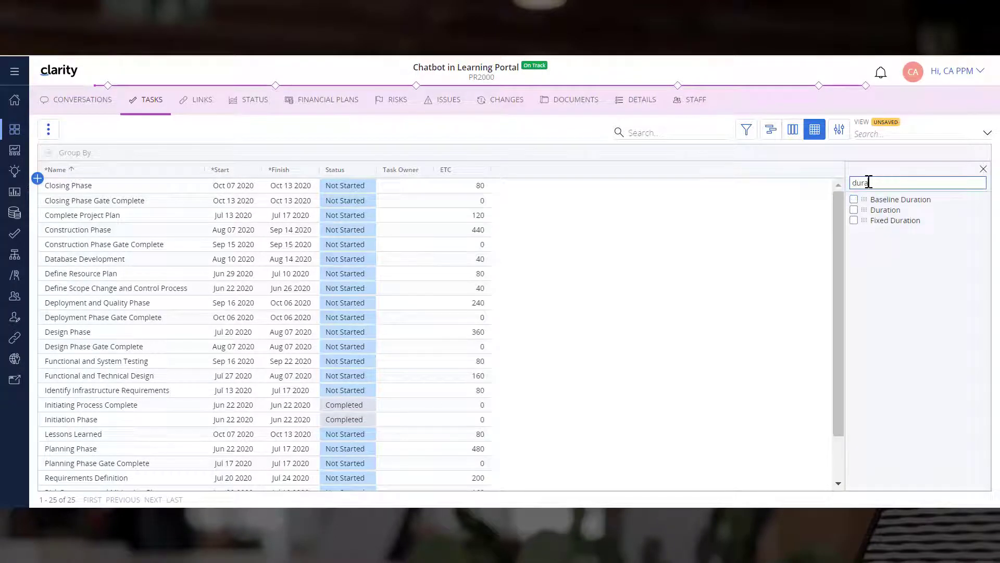
{"action": "left_click", "coordinate": [853, 210]}
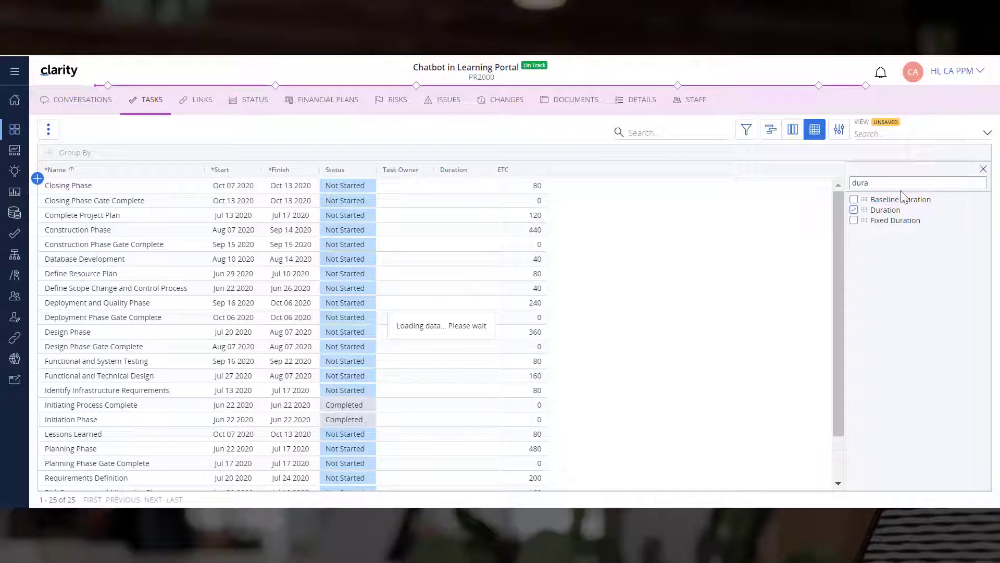
{"action": "left_click", "coordinate": [983, 169]}
{"action": "left_click", "coordinate": [37, 179]}
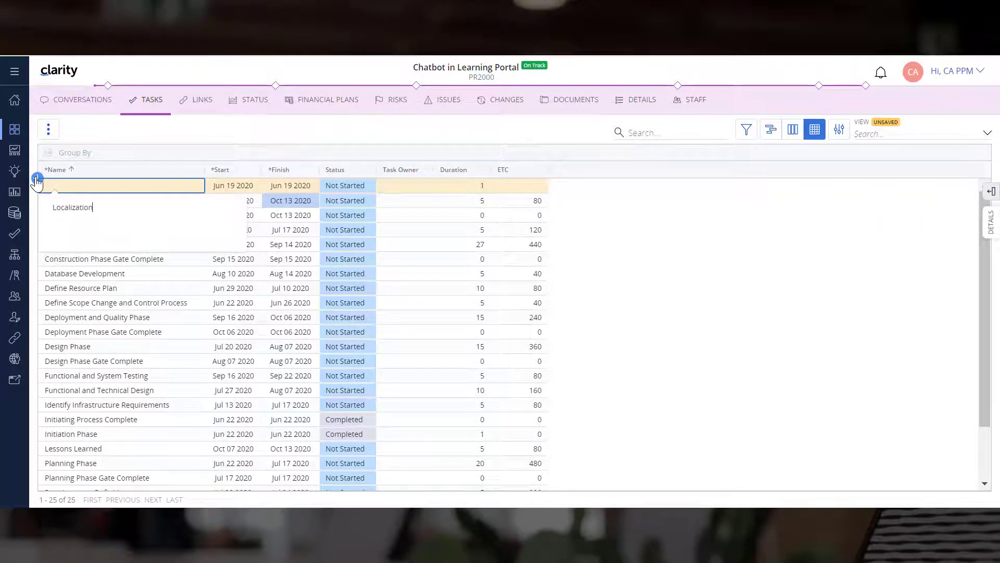
Step: Confirm the new task's name as Localization and select the Localization task
{"action": "key", "text": "Return"}
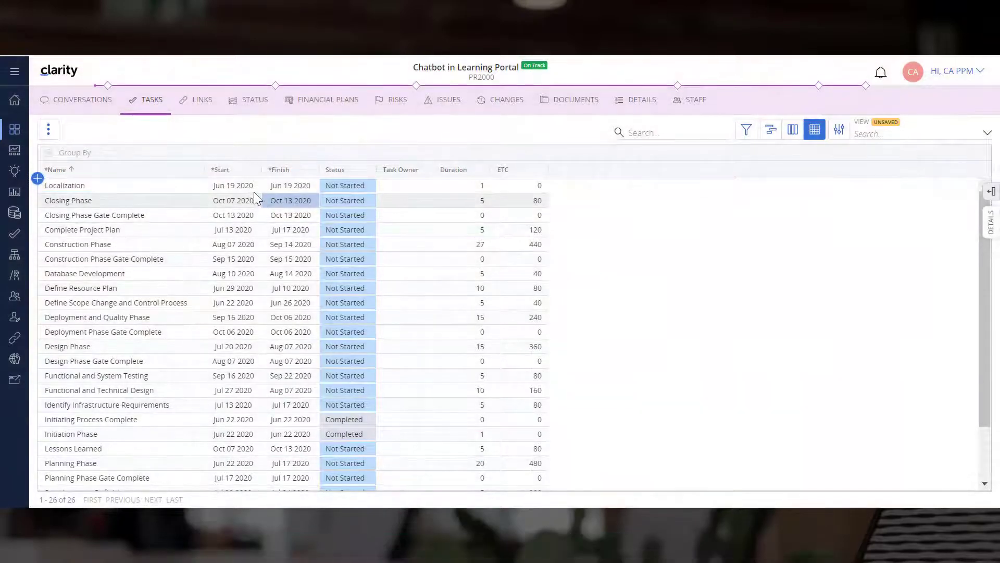
{"action": "left_click", "coordinate": [251, 180]}
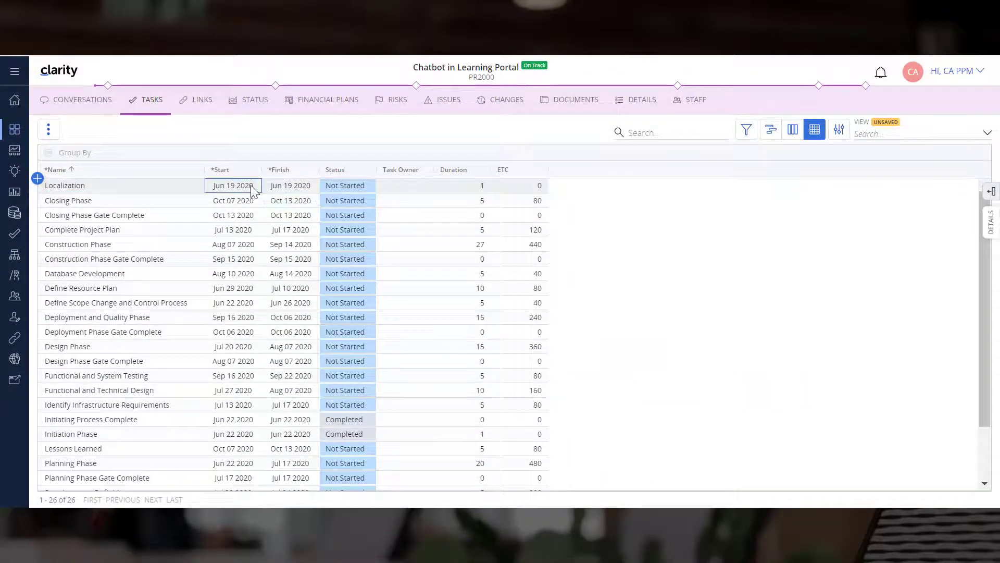
Step: Add Critical, Investment Manager, Phase Name and Priority fields to the Localization task's details form
{"action": "left_click", "coordinate": [991, 224]}
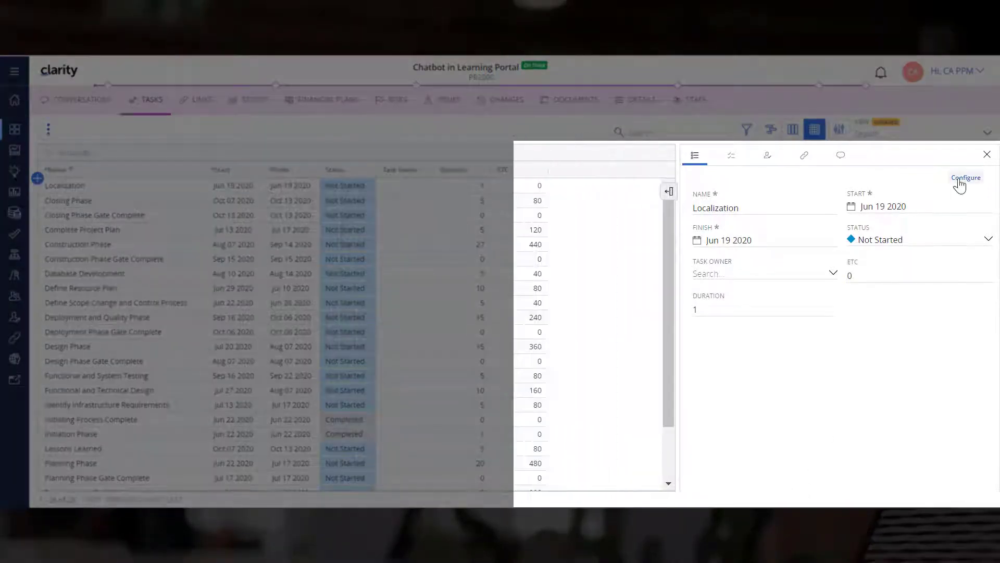
{"action": "left_click", "coordinate": [963, 179]}
{"action": "type", "text": "crit"}
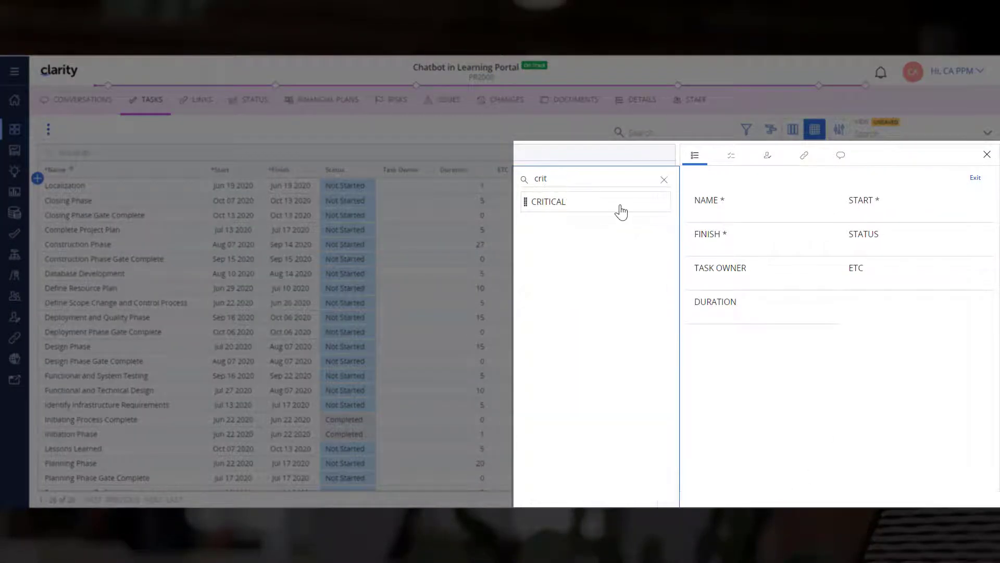
{"action": "left_click_drag", "start_coordinate": [621, 212], "coordinate": [869, 302]}
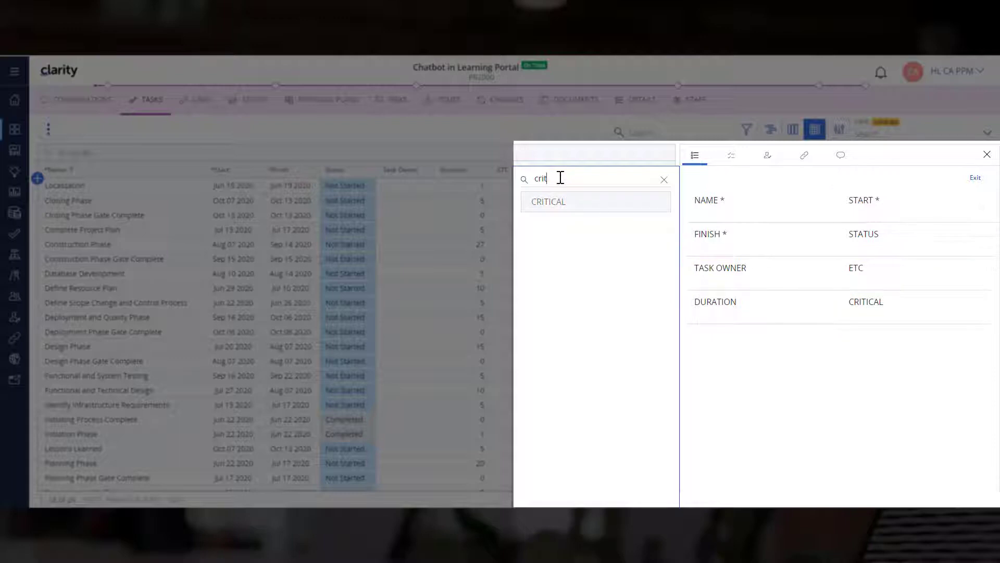
{"action": "type", "text": "inve"}
{"action": "left_click_drag", "start_coordinate": [574, 264], "coordinate": [714, 343]}
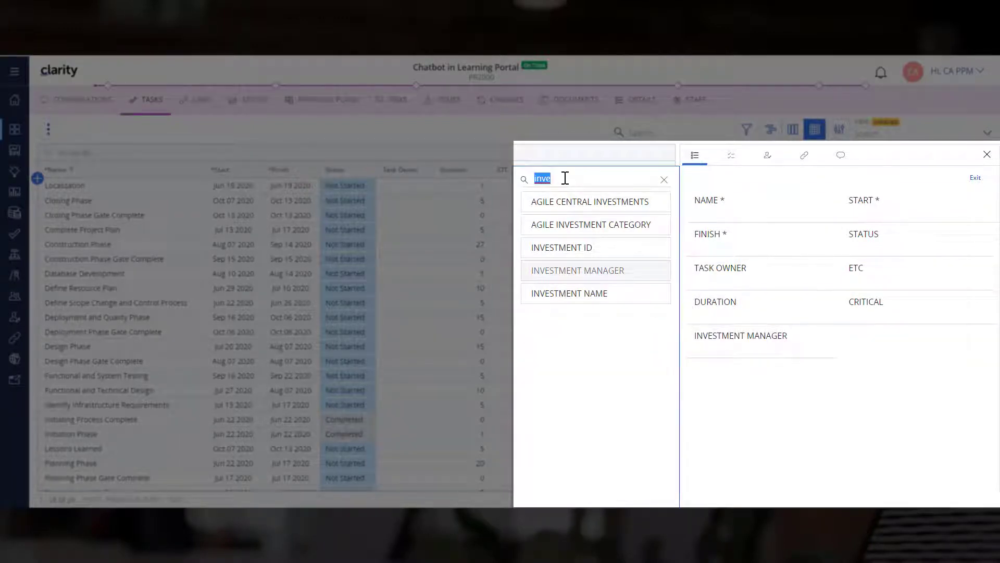
{"action": "type", "text": "phase"}
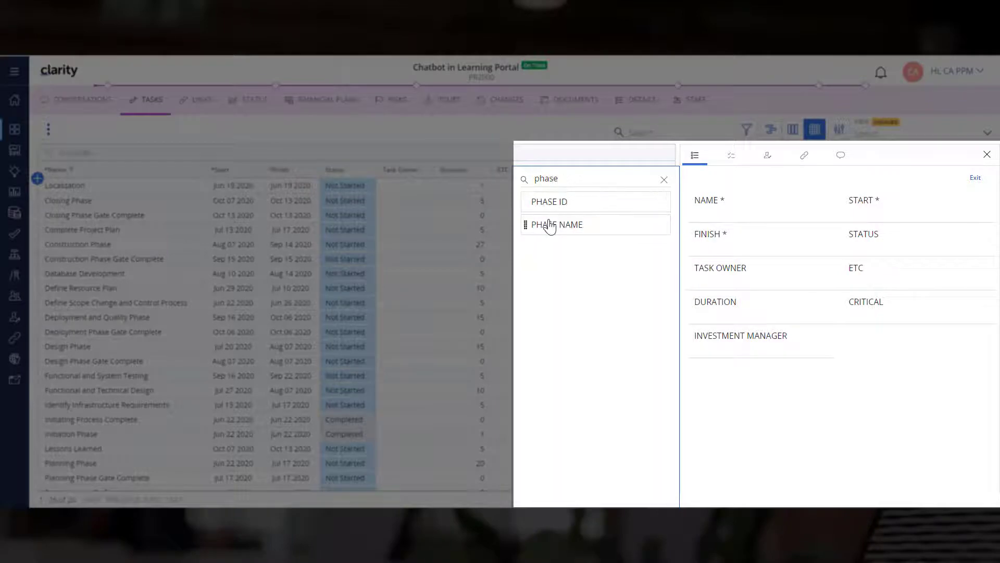
{"action": "left_click_drag", "start_coordinate": [550, 228], "coordinate": [866, 340]}
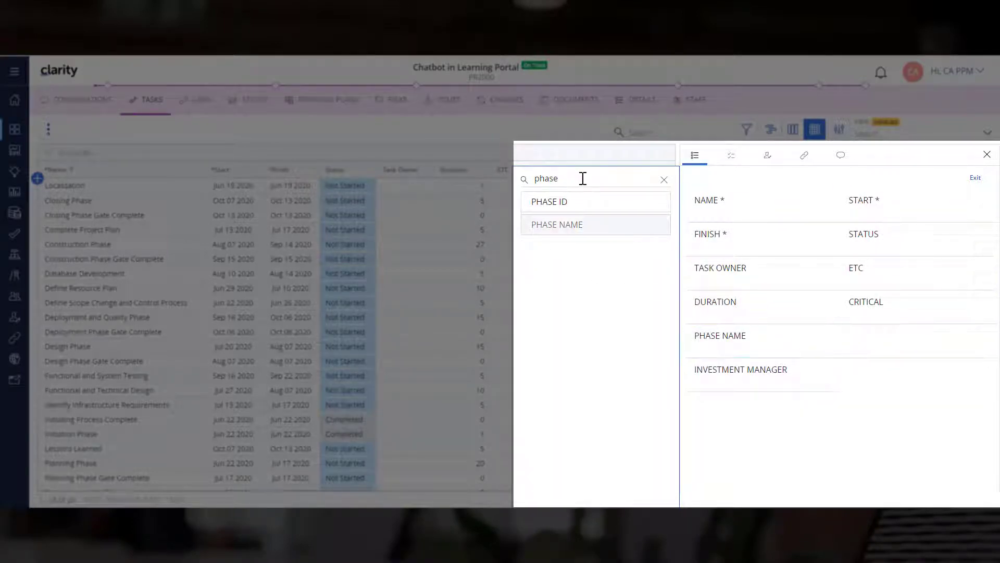
{"action": "type", "text": "pr"}
{"action": "left_click_drag", "start_coordinate": [551, 258], "coordinate": [870, 376]}
{"action": "left_click", "coordinate": [979, 184]}
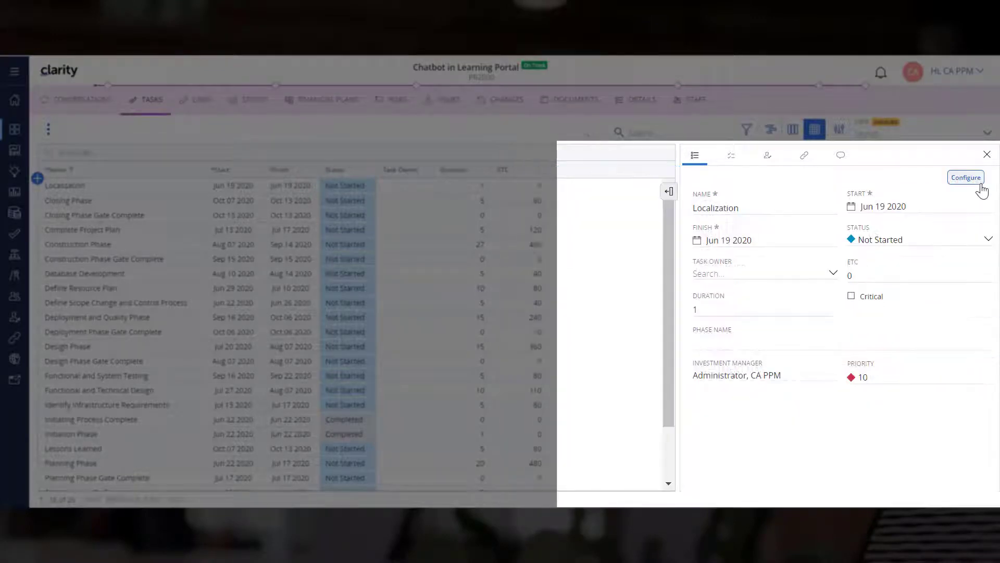
Step: Set the Localization task's Finish date to Jul 15 2020
{"action": "left_click", "coordinate": [697, 239]}
{"action": "left_click", "coordinate": [840, 256]}
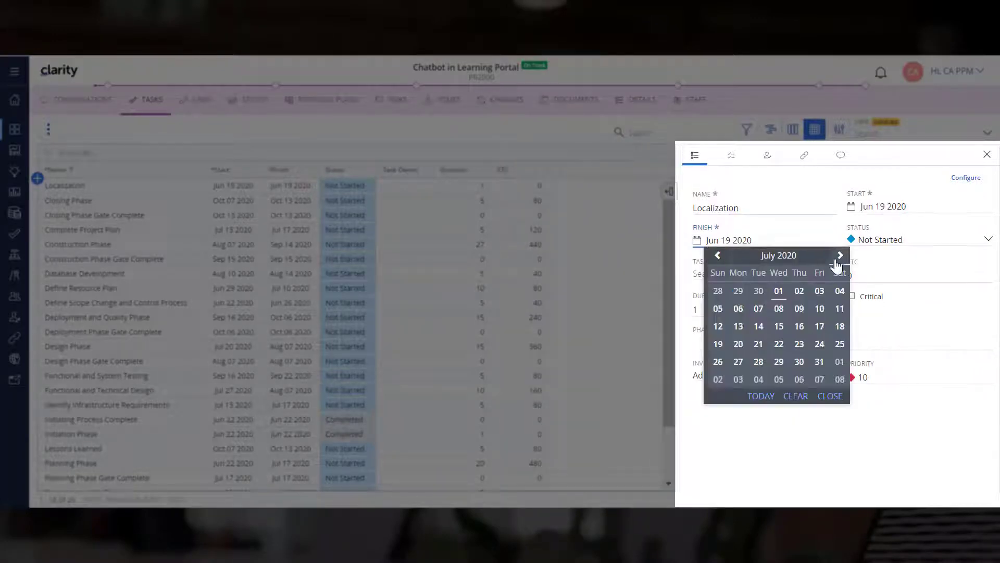
{"action": "left_click", "coordinate": [780, 328]}
Step: Add the to-do 'Identify the internal and external assets', due Jun 23 2020, with an assignee
{"action": "left_click", "coordinate": [733, 155]}
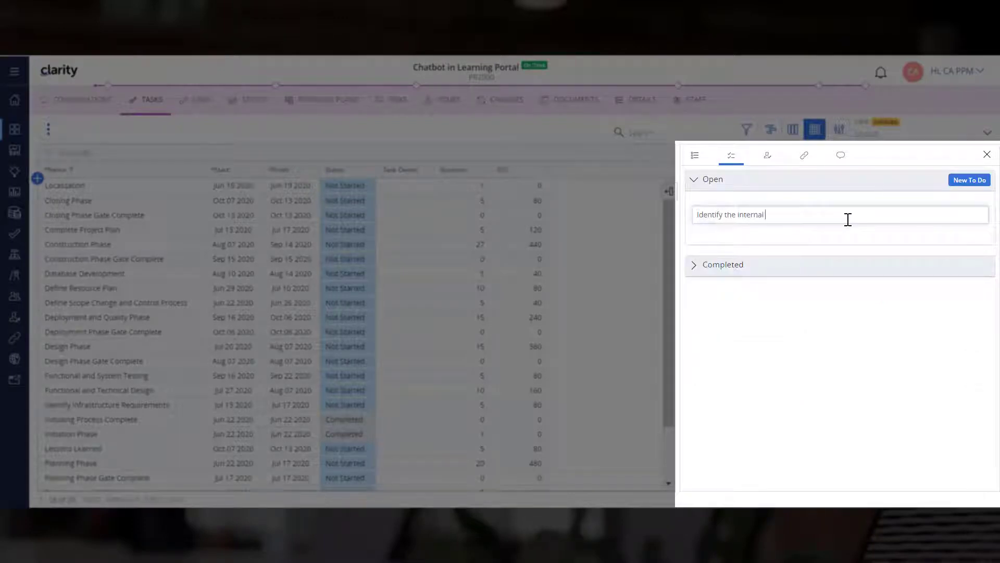
{"action": "type", "text": "Identify the internal and external assets"}
{"action": "key", "text": "Return"}
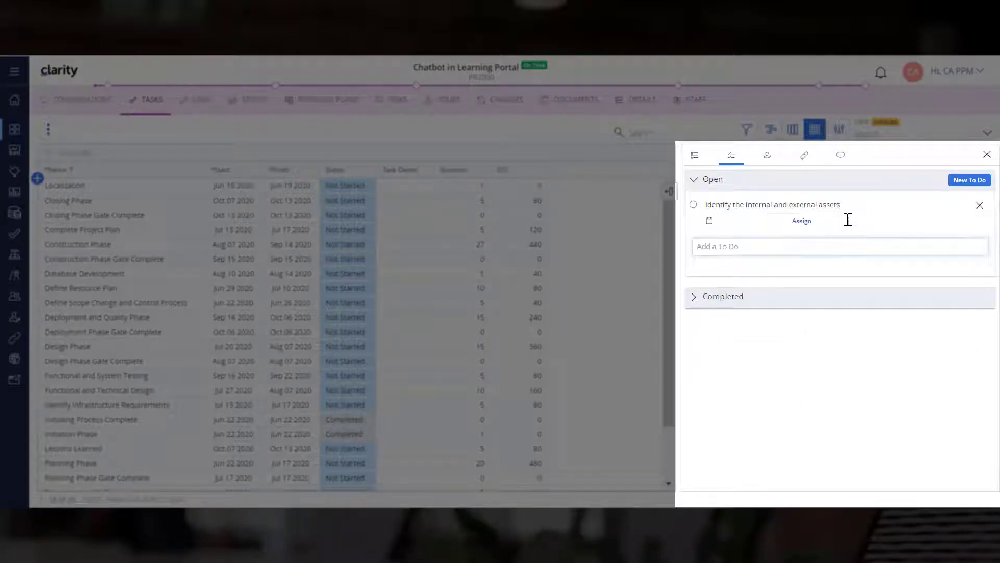
{"action": "left_click", "coordinate": [709, 221]}
{"action": "left_click", "coordinate": [763, 324]}
{"action": "left_click", "coordinate": [801, 220]}
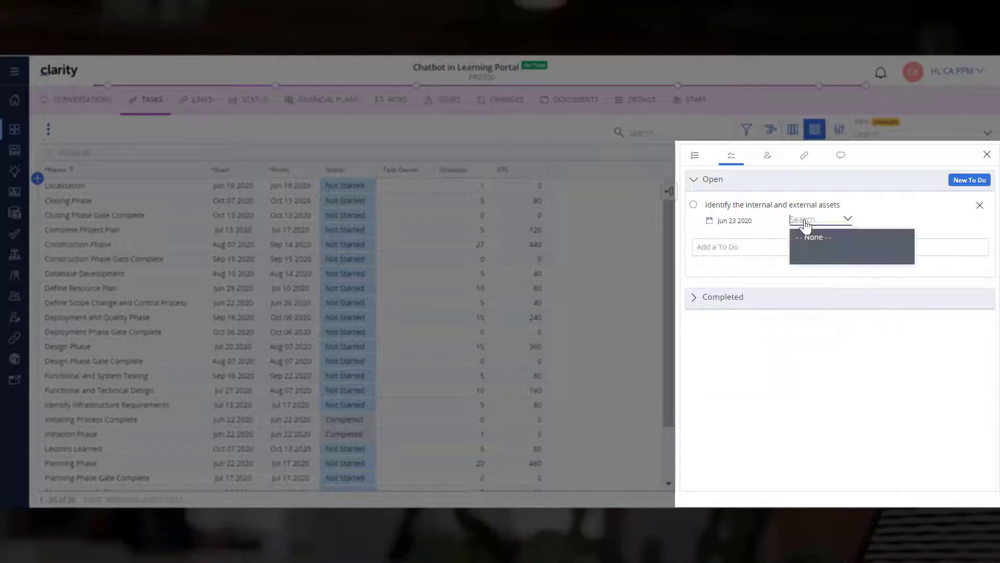
{"action": "left_click", "coordinate": [823, 304]}
Step: Add the to-do 'Perform Pseudolocalization Testing', due Jun 30 2020, assigned to a team member
{"action": "left_click", "coordinate": [732, 249]}
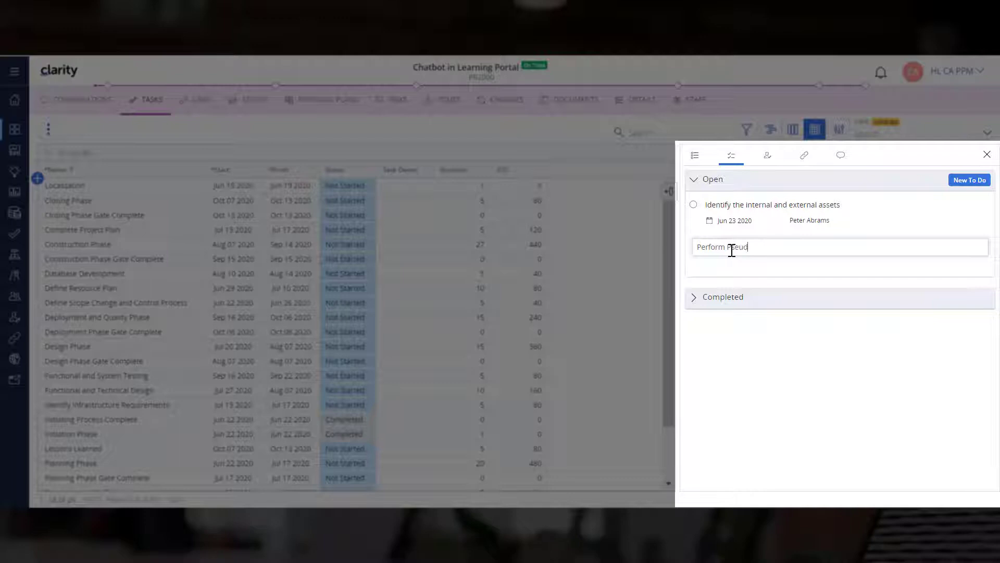
{"action": "type", "text": "Perform Pseudolocalization Testing"}
{"action": "key", "text": "Return"}
{"action": "left_click", "coordinate": [709, 241]}
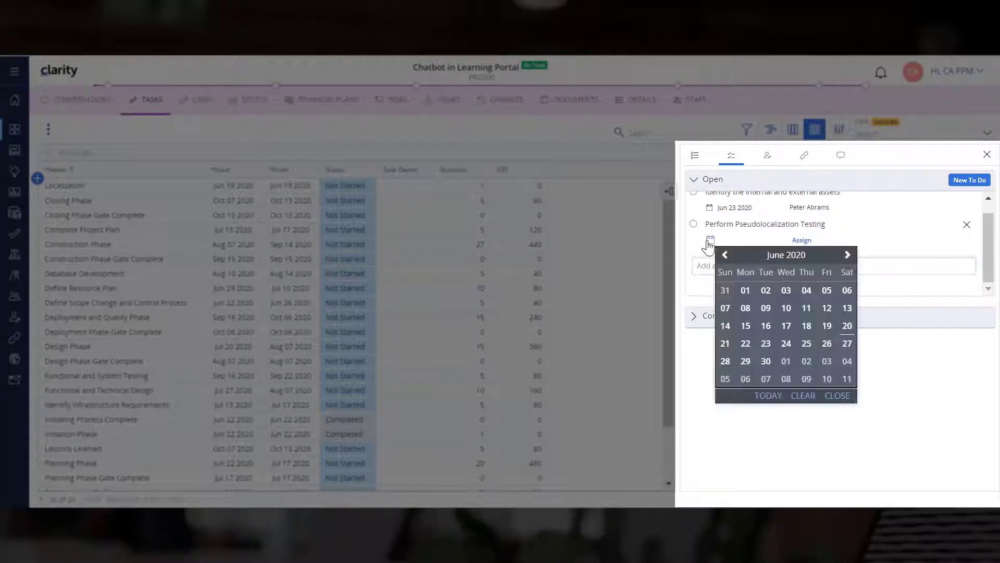
{"action": "left_click", "coordinate": [770, 363]}
{"action": "left_click", "coordinate": [802, 241]}
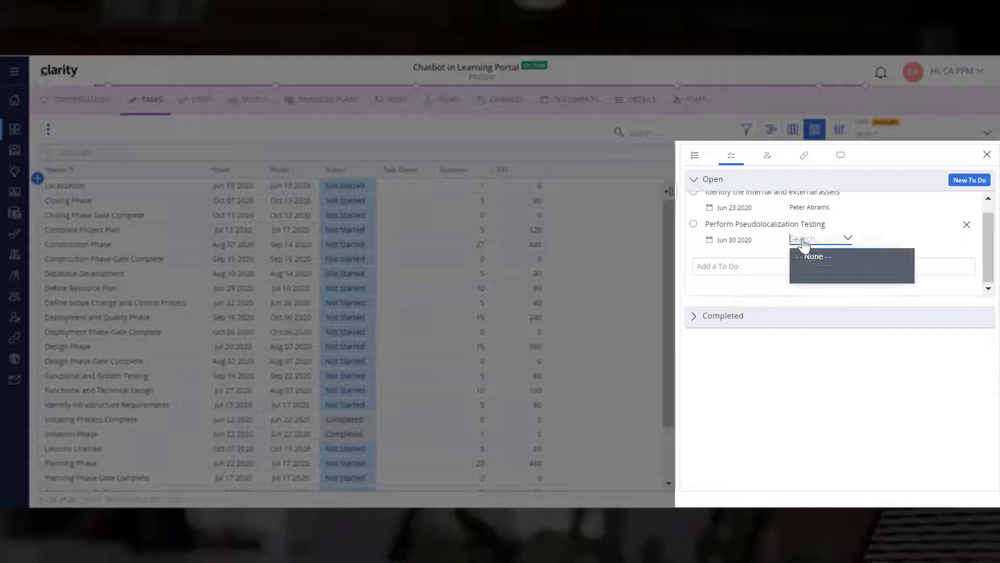
{"action": "left_click", "coordinate": [820, 342]}
{"action": "left_click", "coordinate": [768, 166]}
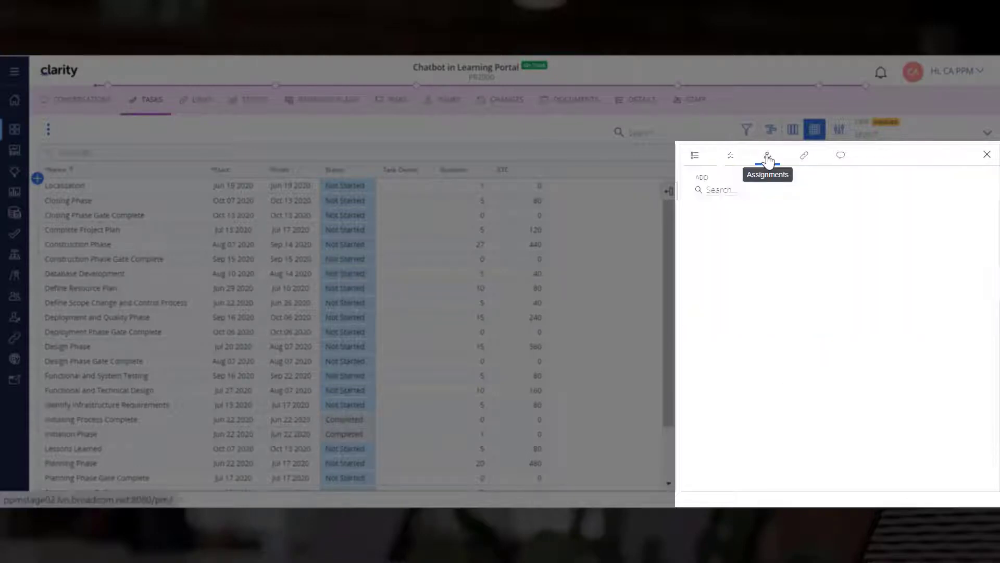
Step: Assign a resource to the task and attach a pasted URL as a 'Reference Docs' link
{"action": "left_click", "coordinate": [710, 188]}
{"action": "left_click", "coordinate": [725, 228]}
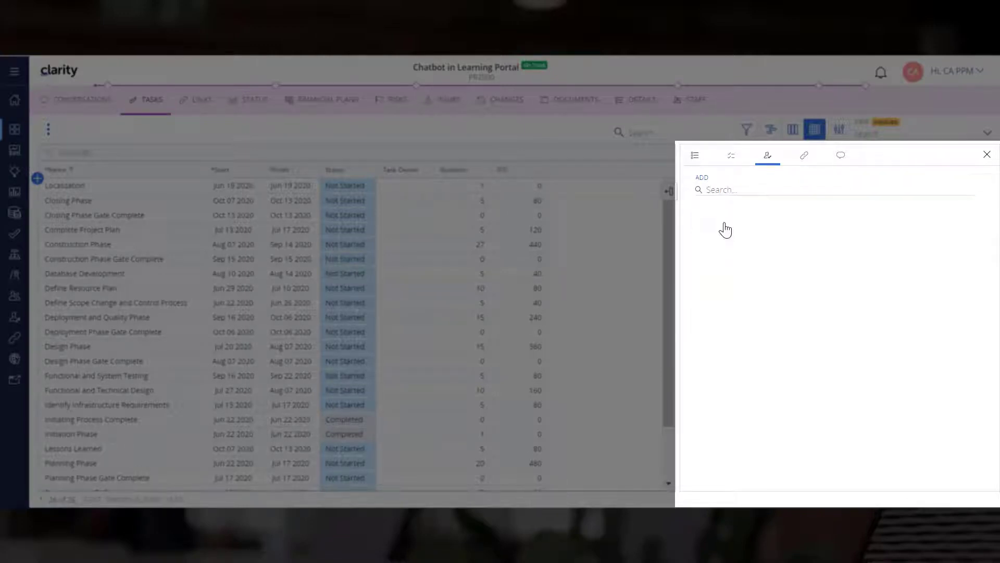
{"action": "left_click", "coordinate": [805, 156]}
{"action": "left_click", "coordinate": [963, 181]}
{"action": "left_click", "coordinate": [970, 236]}
{"action": "key", "text": "ctrl+v"}
{"action": "left_click", "coordinate": [921, 265]}
{"action": "type", "text": "Re"}
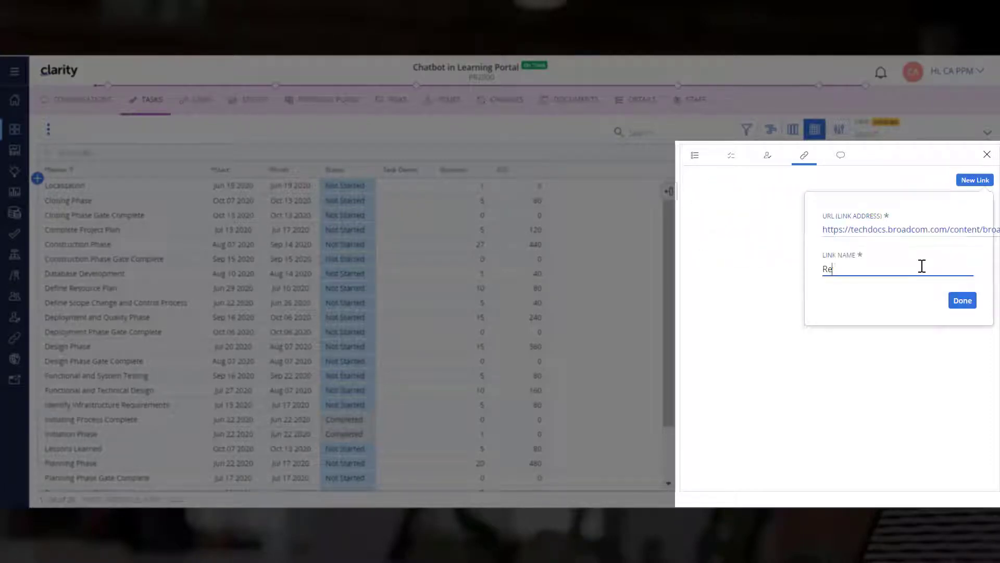
{"action": "left_click", "coordinate": [956, 303]}
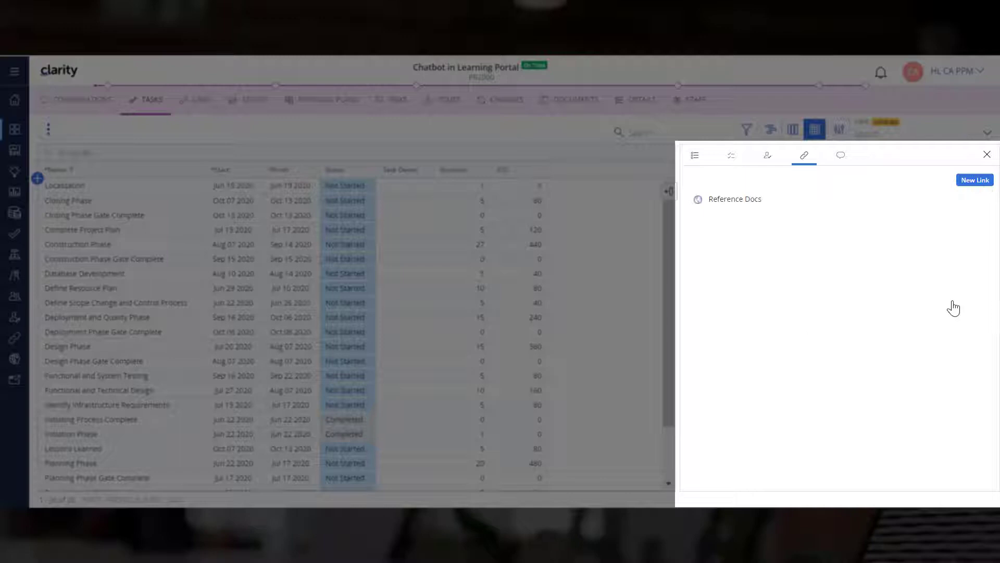
{"action": "left_click", "coordinate": [840, 156]}
{"action": "left_click", "coordinate": [746, 186]}
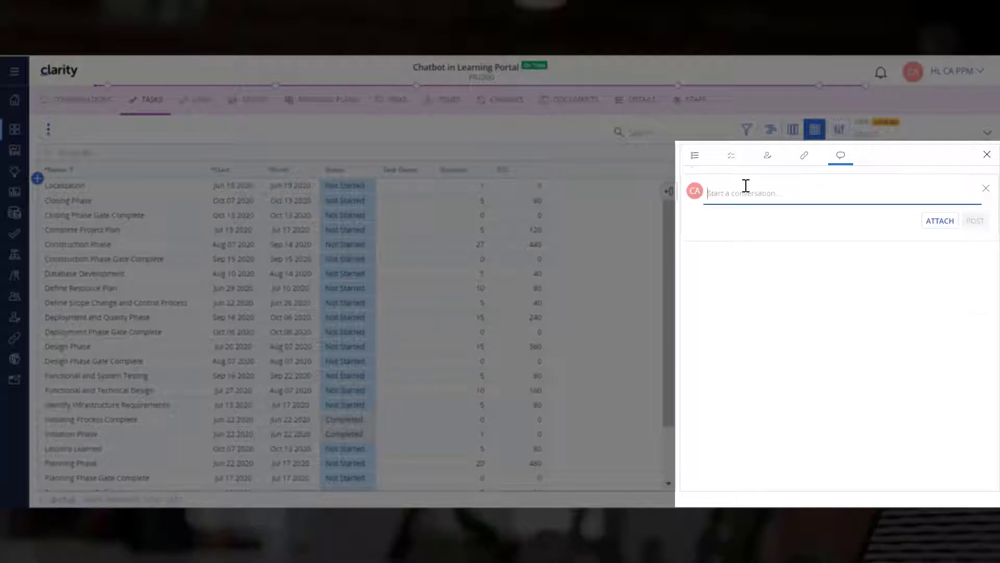
{"action": "type", "text": "@t"}
{"action": "left_click", "coordinate": [750, 228]}
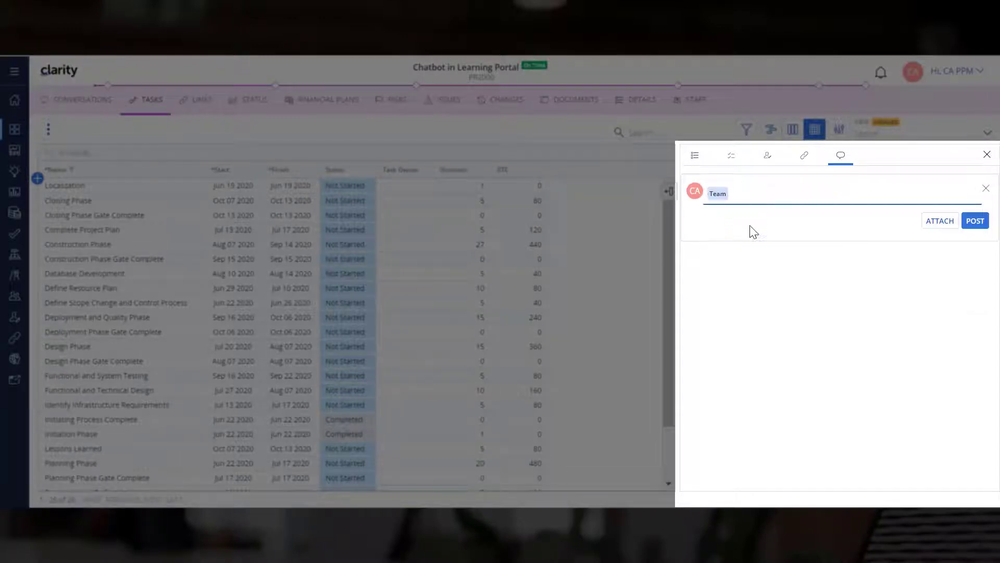
{"action": "type", "text": "Pleas"}
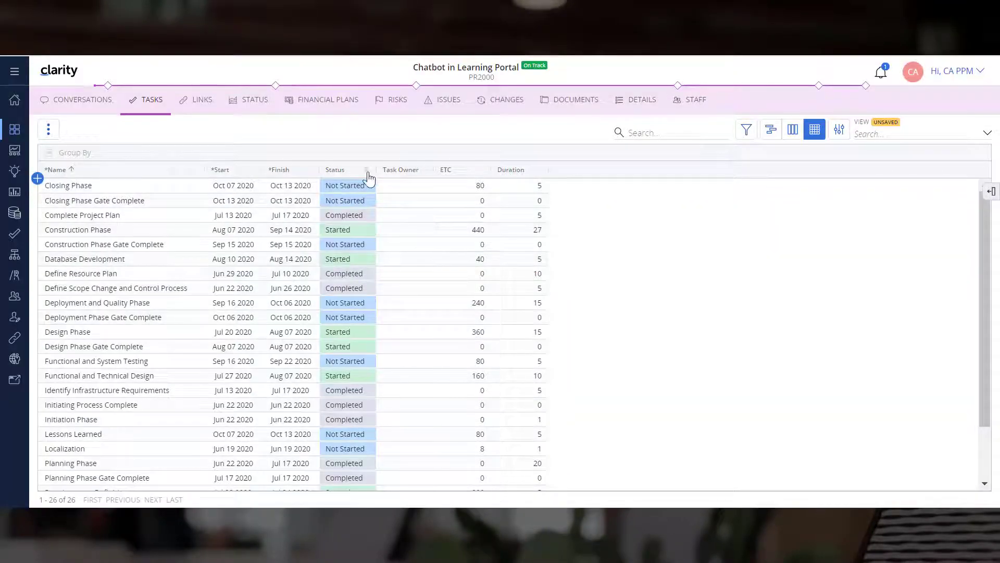
Step: Group the tasks by Status, then ungroup and sort by Status with Started first
{"action": "left_click", "coordinate": [369, 171]}
{"action": "left_click", "coordinate": [382, 243]}
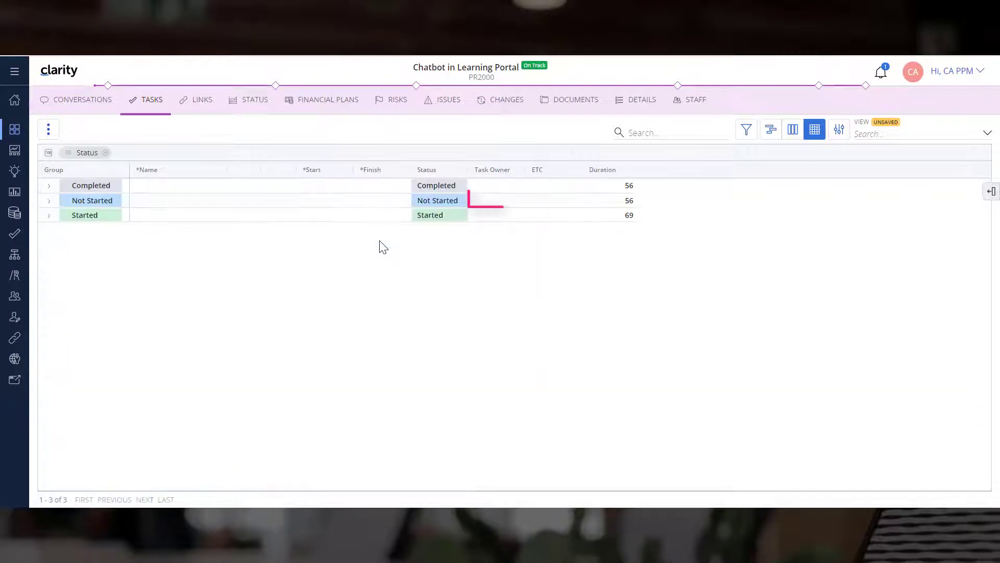
{"action": "left_click", "coordinate": [50, 201]}
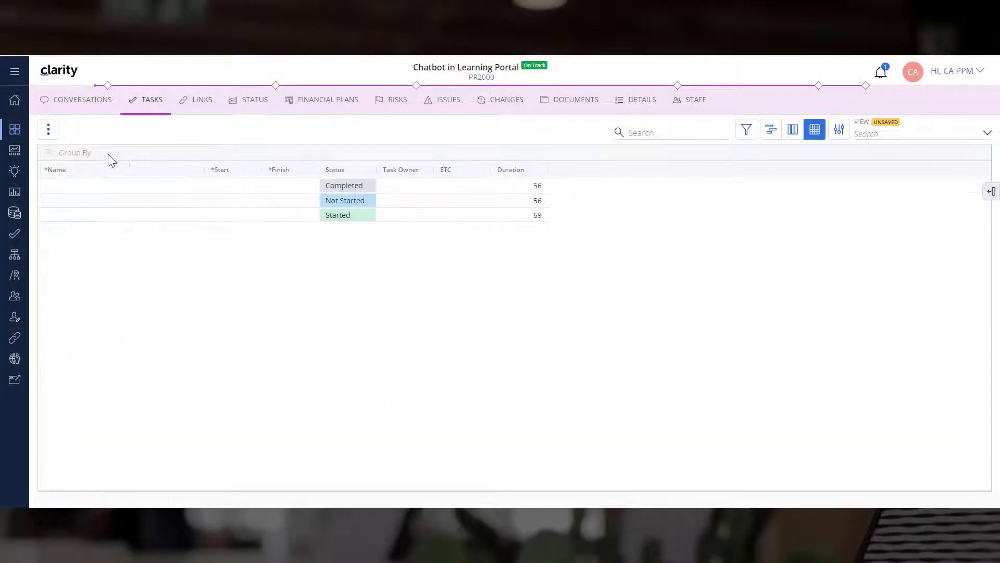
{"action": "left_click", "coordinate": [345, 171]}
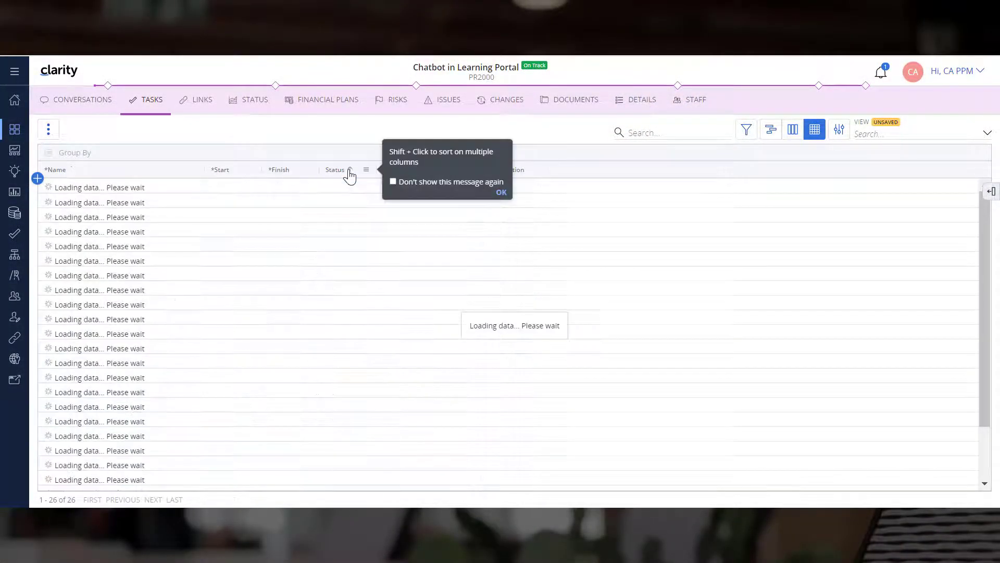
{"action": "left_click", "coordinate": [501, 193]}
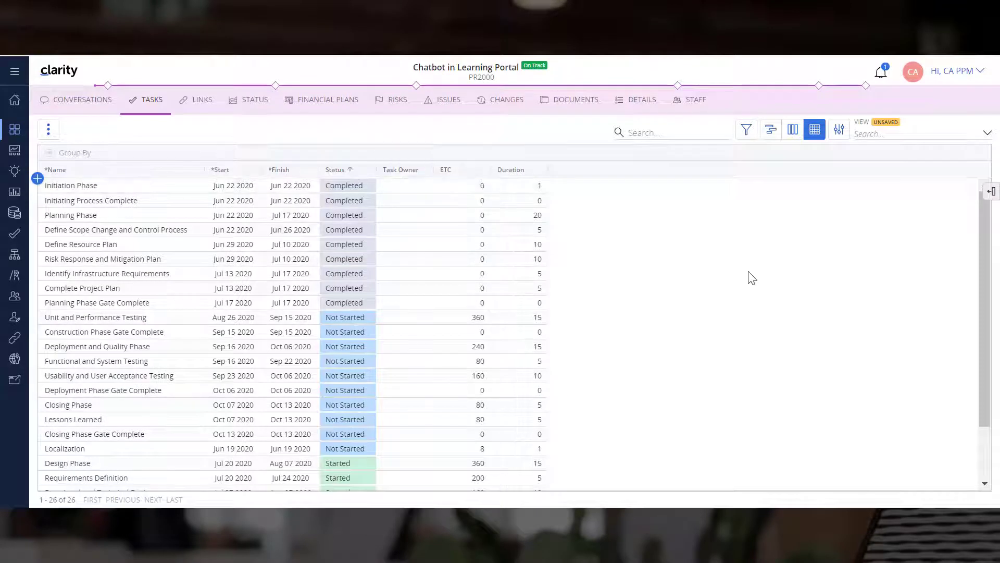
{"action": "left_click", "coordinate": [477, 290]}
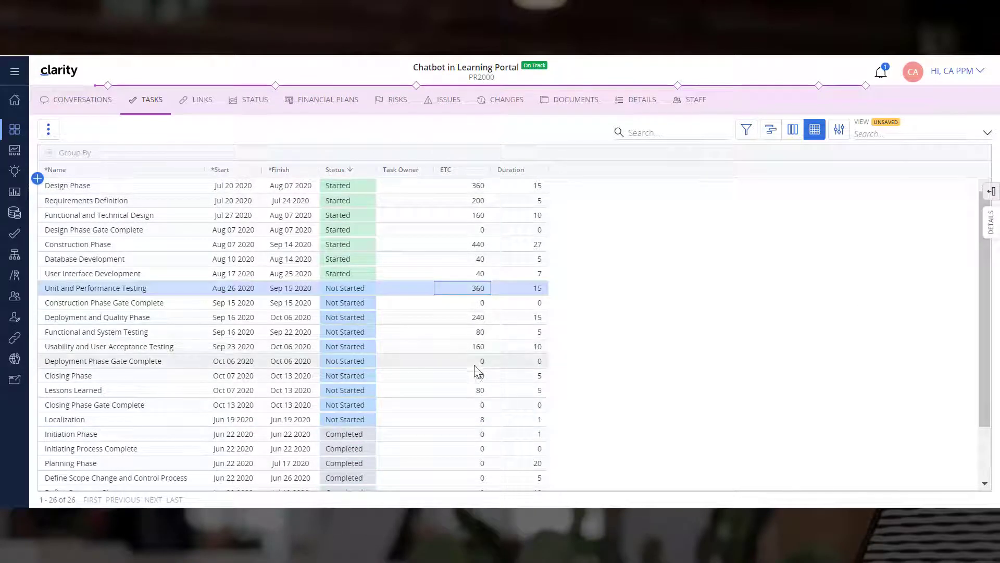
{"action": "left_click", "coordinate": [474, 418], "text": "shift"}
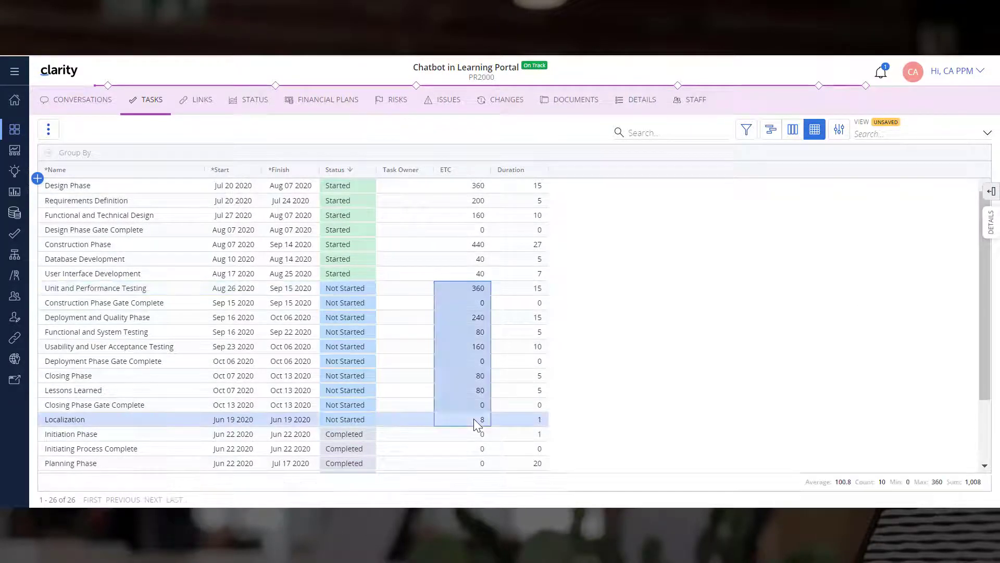
{"action": "right_click", "coordinate": [474, 418]}
{"action": "mouse_move", "coordinate": [521, 461]}
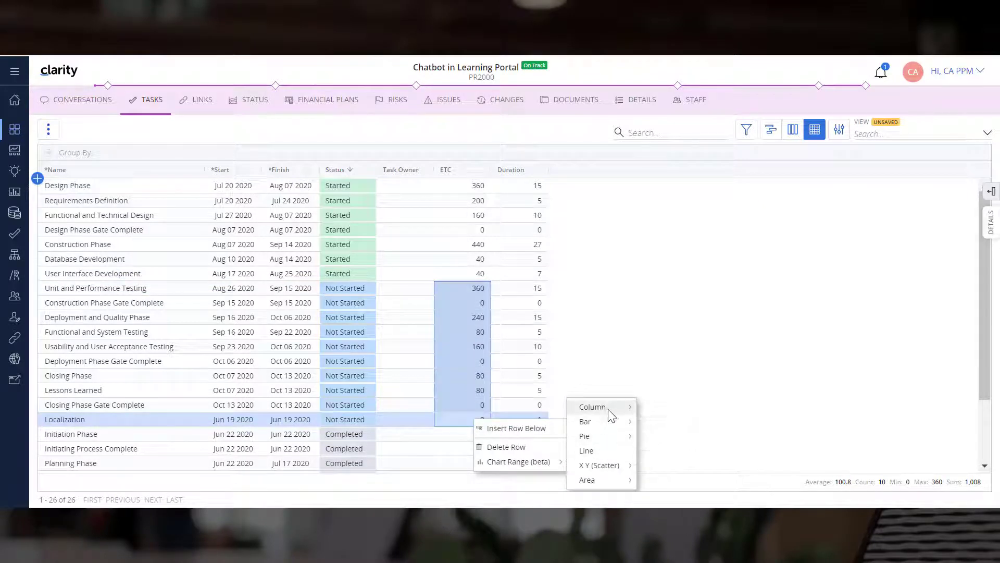
{"action": "mouse_move", "coordinate": [609, 407]}
{"action": "left_click", "coordinate": [654, 412]}
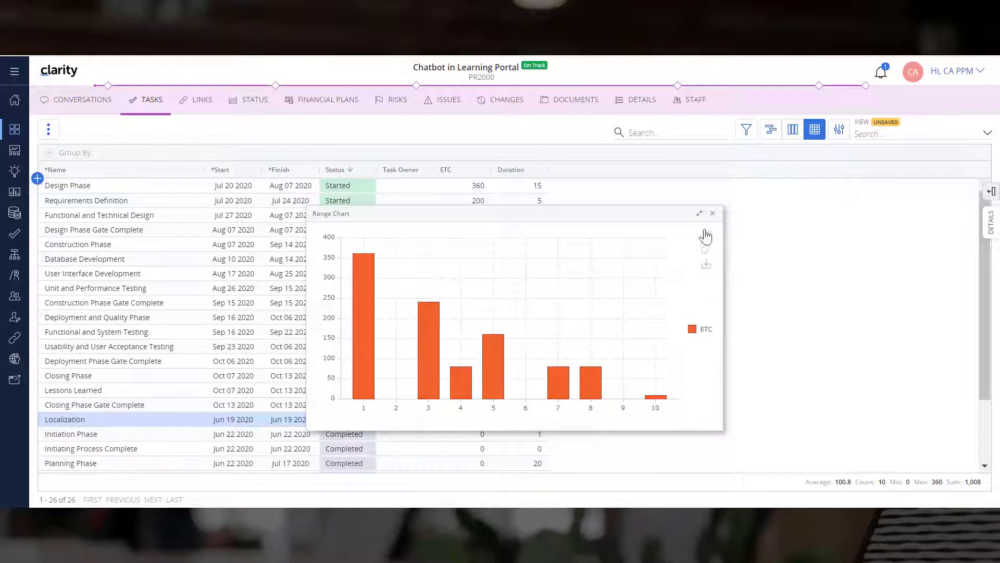
{"action": "left_click", "coordinate": [700, 214]}
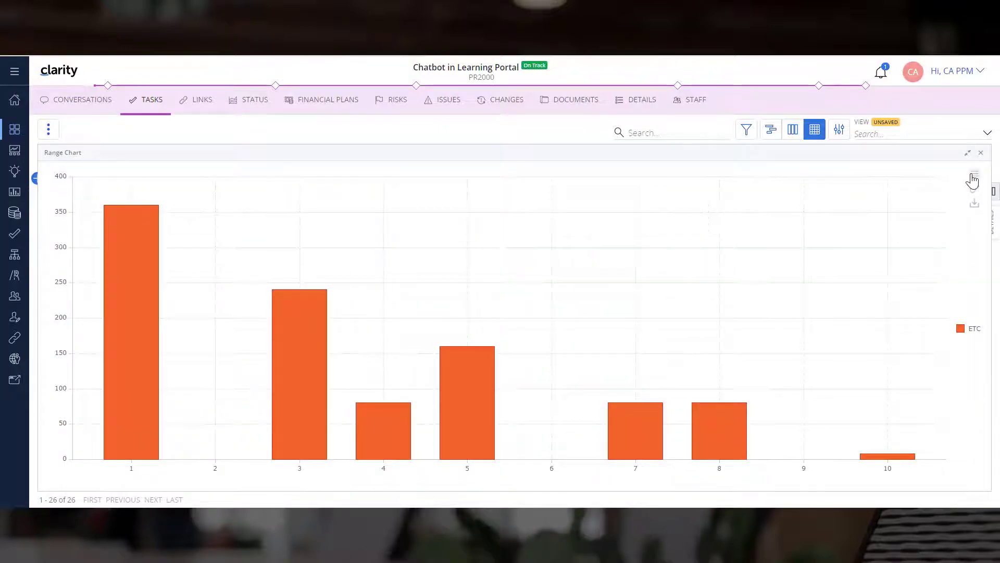
{"action": "left_click", "coordinate": [974, 175]}
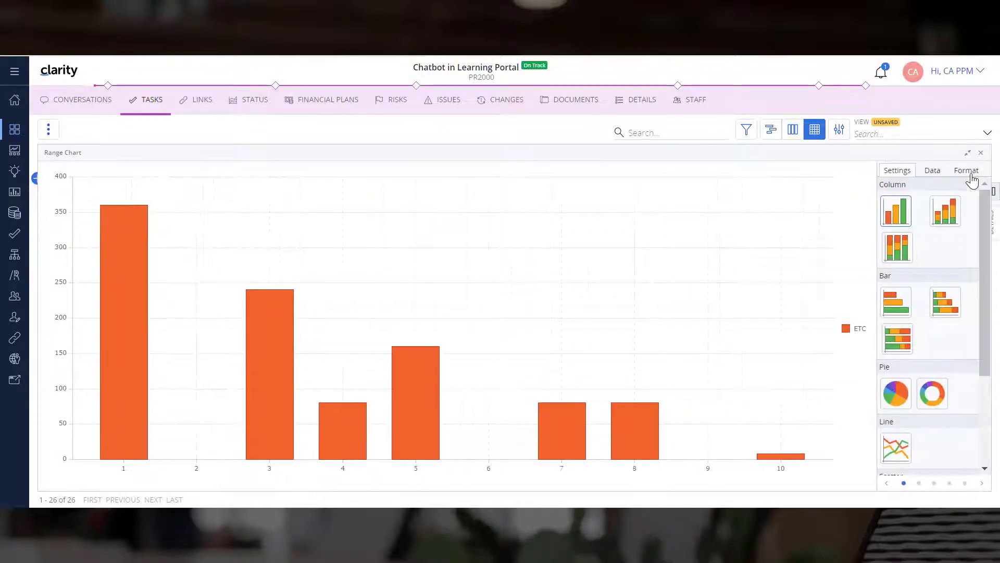
{"action": "left_click", "coordinate": [933, 171]}
{"action": "left_click", "coordinate": [887, 211]}
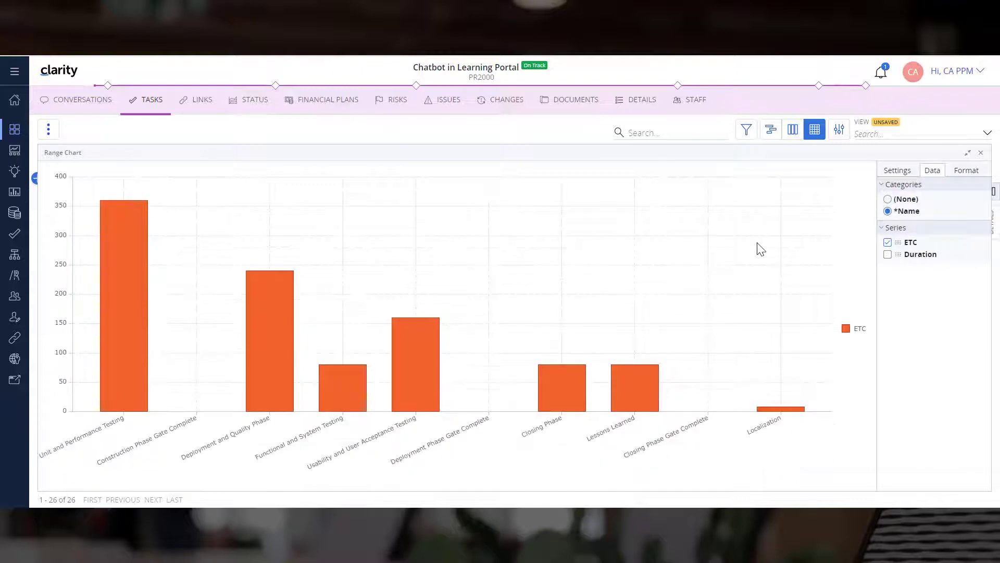
{"action": "mouse_move", "coordinate": [116, 249]}
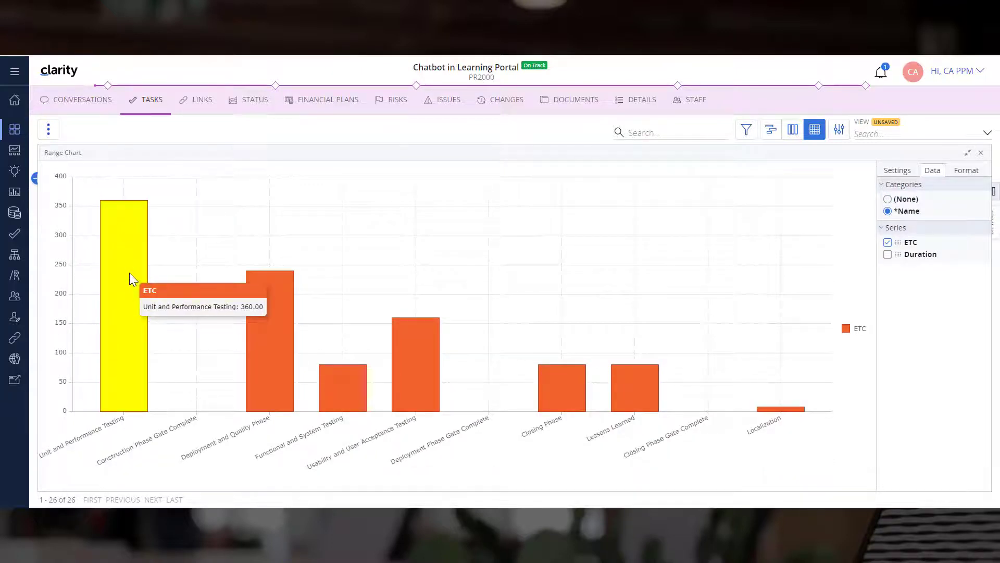
{"action": "left_click", "coordinate": [129, 274]}
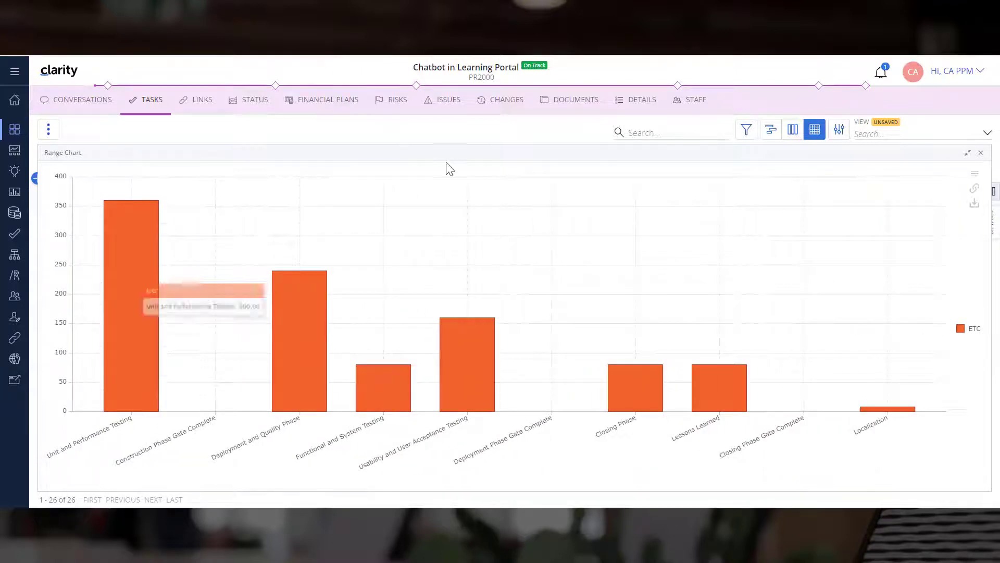
Step: Filter the task grid to tasks with Started status
{"action": "left_click", "coordinate": [981, 154]}
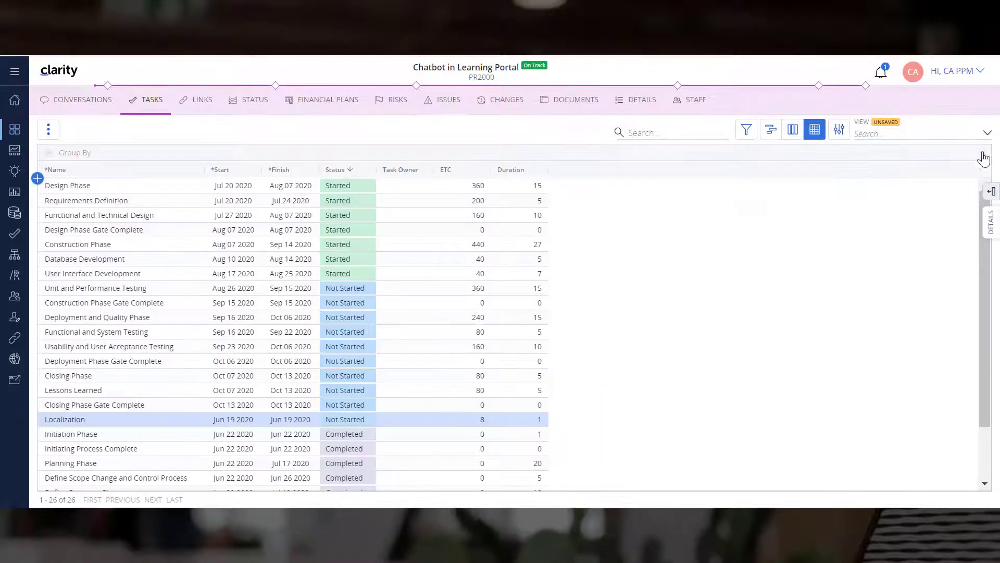
{"action": "left_click", "coordinate": [746, 130]}
{"action": "left_click", "coordinate": [59, 161]}
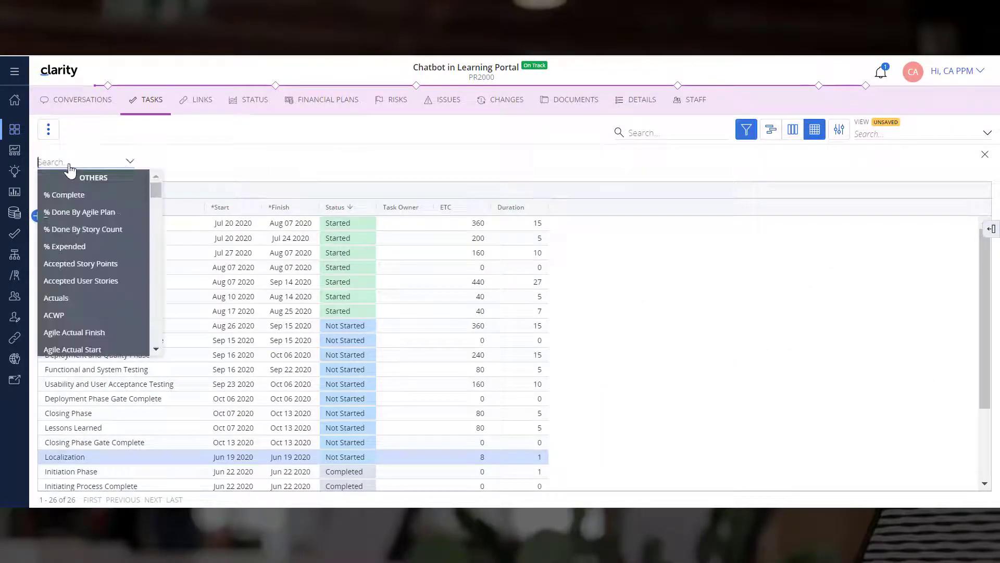
{"action": "type", "text": "status"}
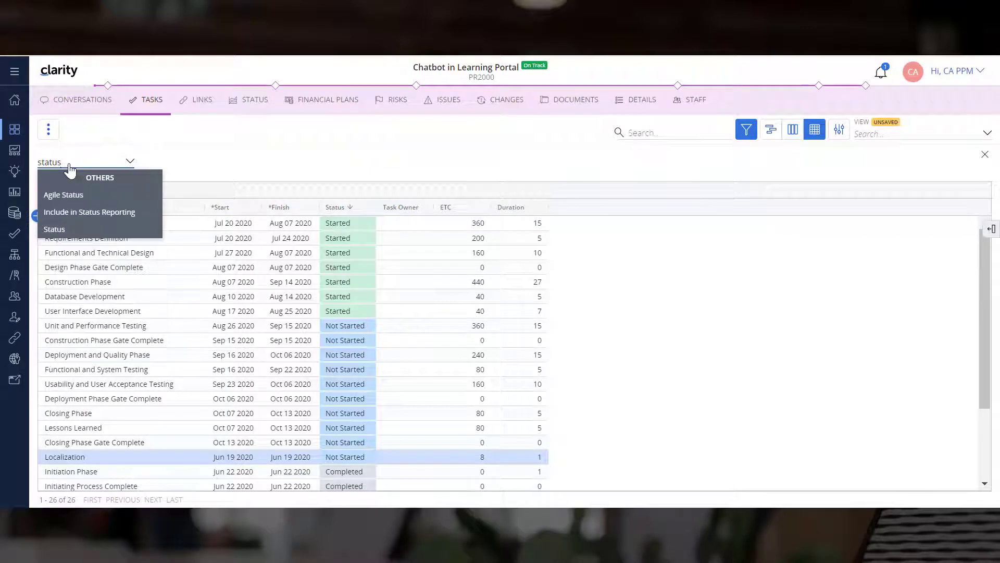
{"action": "left_click", "coordinate": [57, 230]}
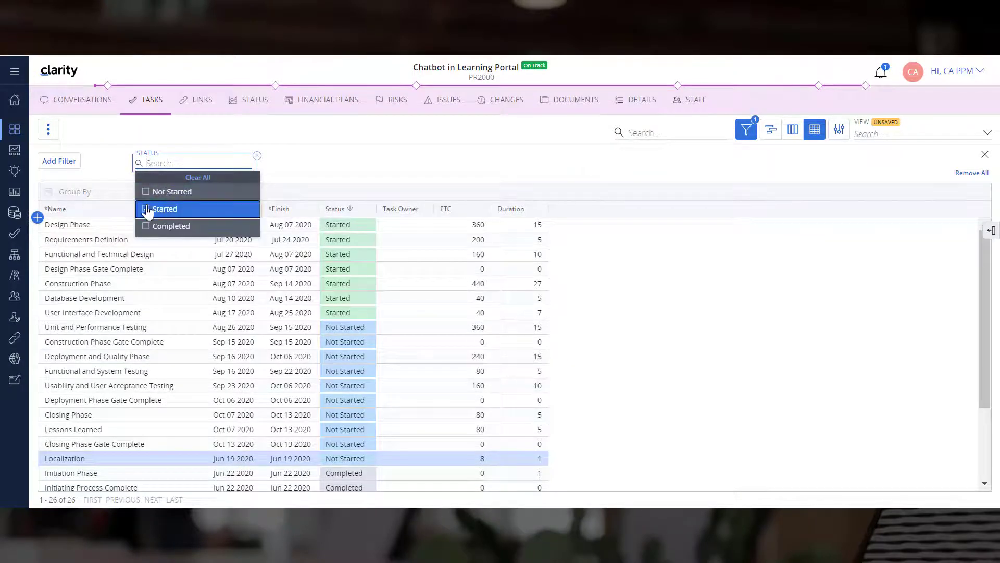
{"action": "left_click", "coordinate": [147, 208]}
Step: Add an ETC range filter from 41 to 500
{"action": "left_click", "coordinate": [61, 161]}
{"action": "type", "text": "etc"}
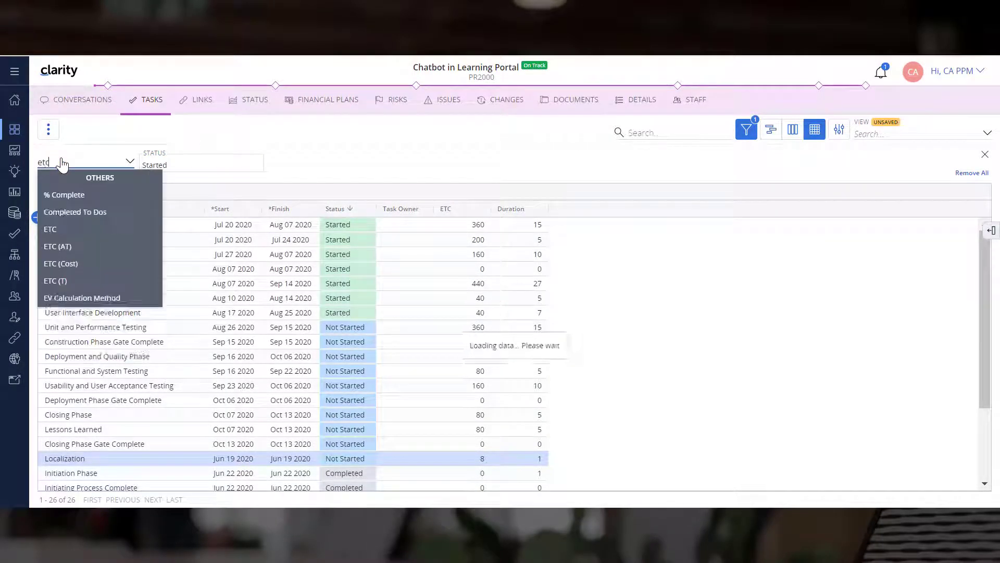
{"action": "left_click", "coordinate": [49, 197]}
{"action": "type", "text": "4"}
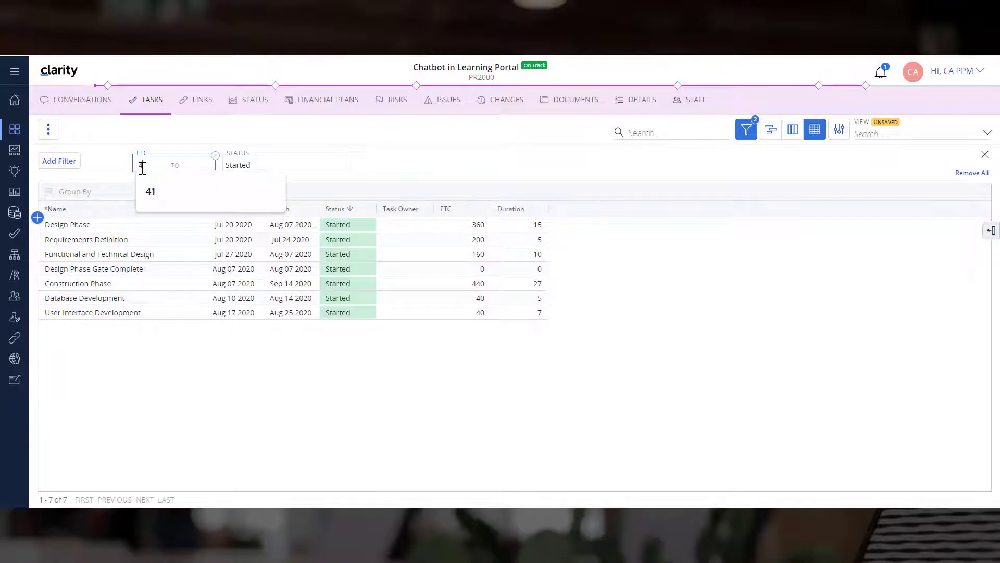
{"action": "type", "text": "1"}
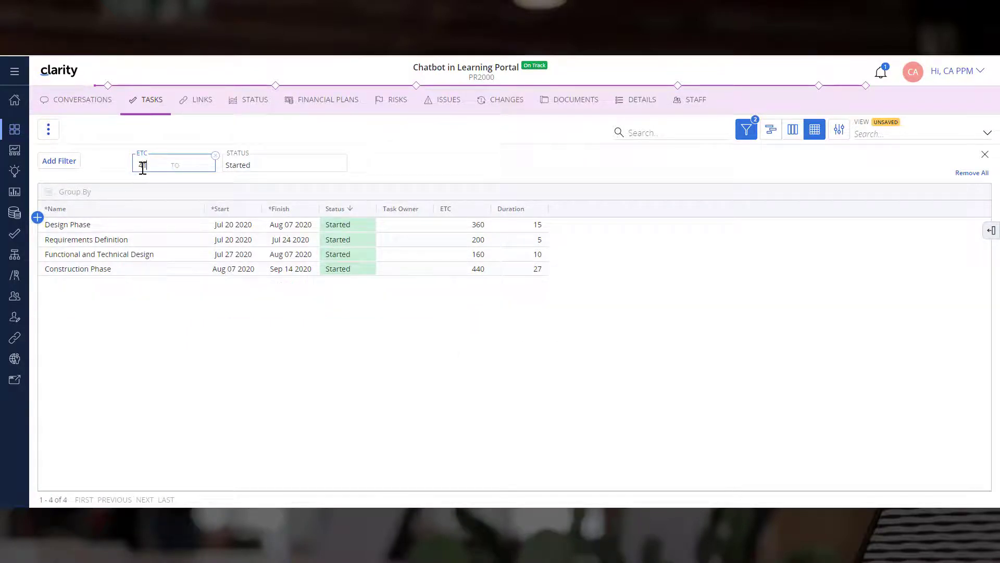
{"action": "left_click", "coordinate": [196, 166]}
{"action": "type", "text": "500"}
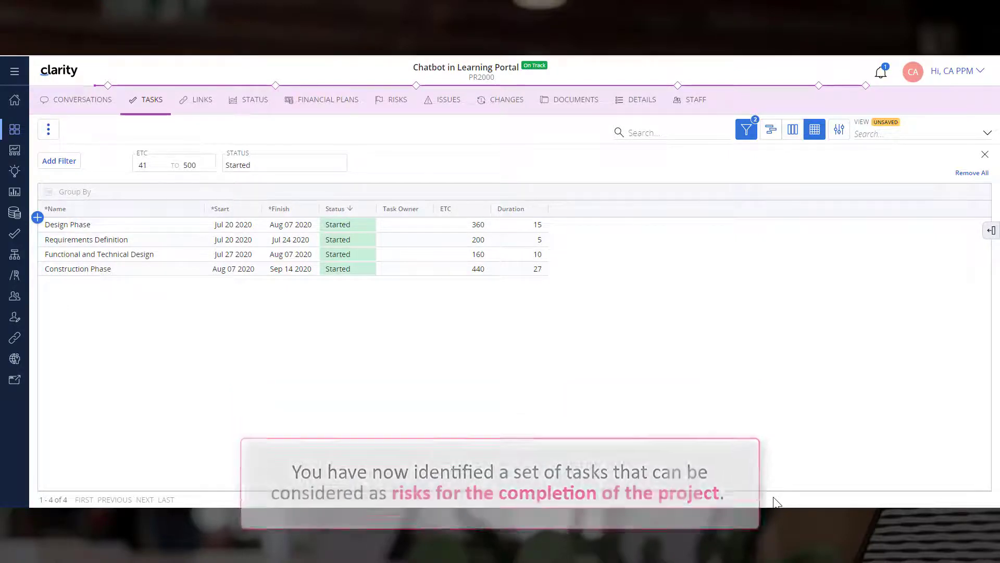
Step: Create a Risks picklist with choices No Risk, Active Risks and Risks(Mitigated)
{"action": "left_click", "coordinate": [840, 131]}
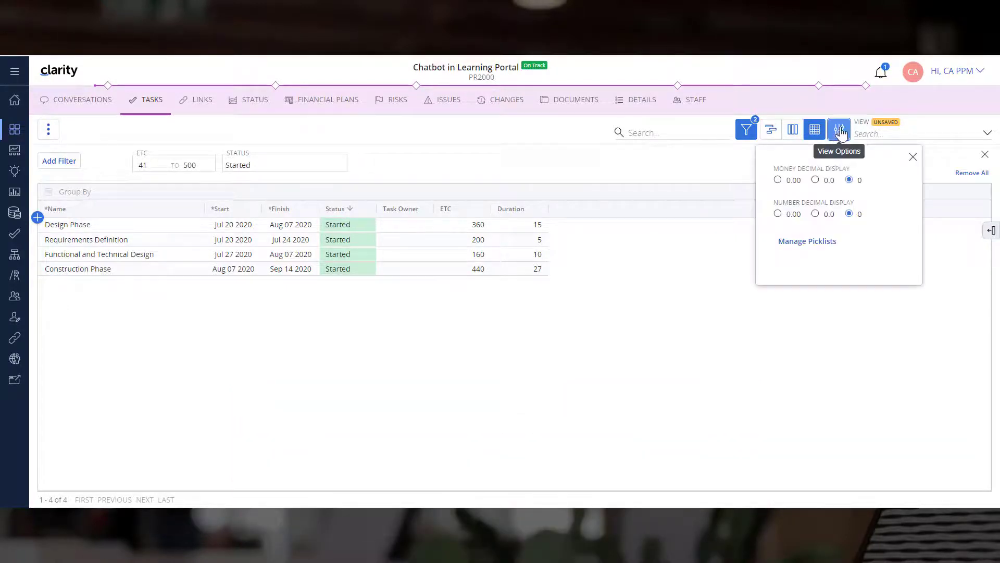
{"action": "left_click", "coordinate": [807, 240]}
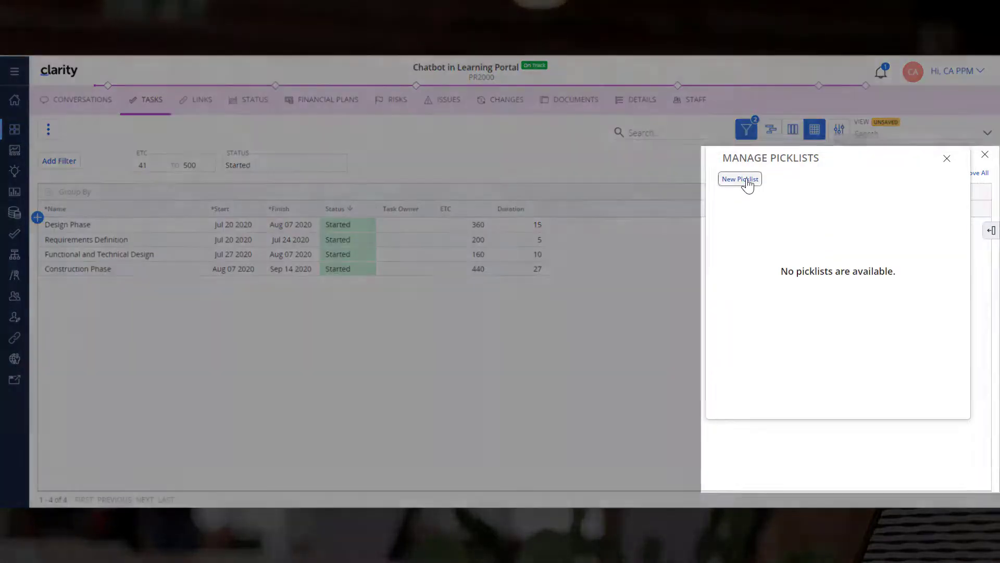
{"action": "left_click", "coordinate": [741, 179]}
{"action": "type", "text": "Risks"}
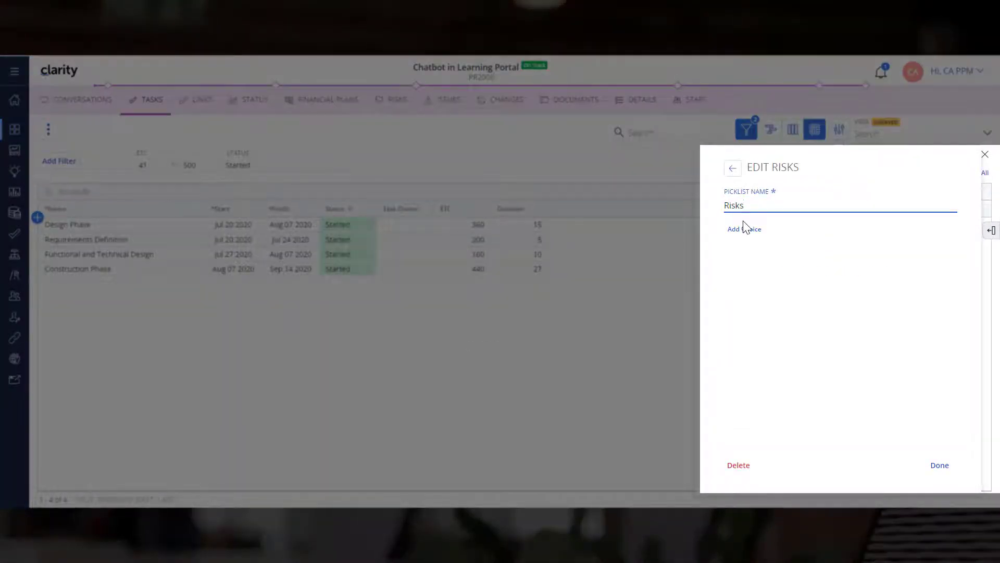
{"action": "left_click", "coordinate": [744, 230]}
{"action": "type", "text": "No Risk"}
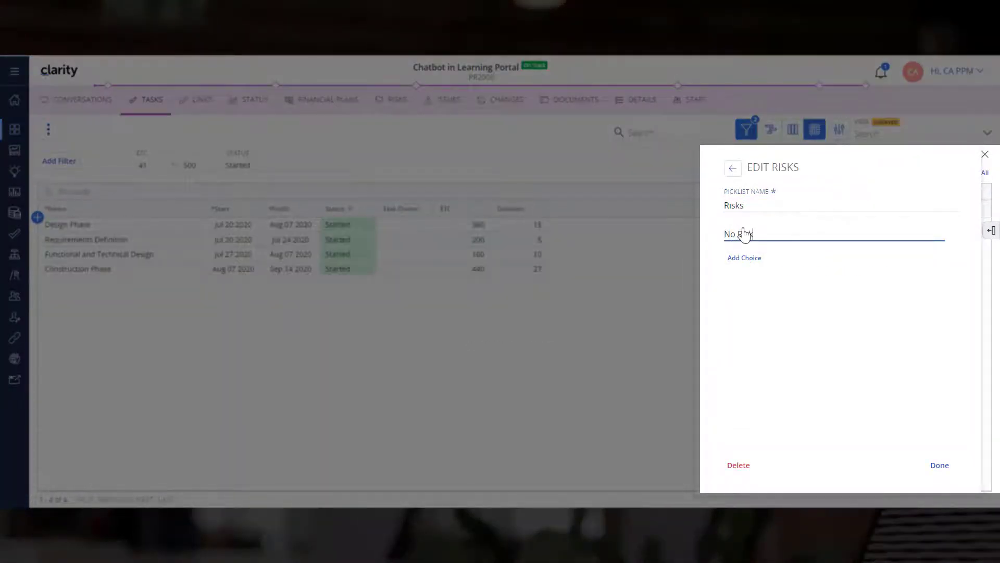
{"action": "left_click", "coordinate": [739, 259]}
{"action": "type", "text": "Ad"}
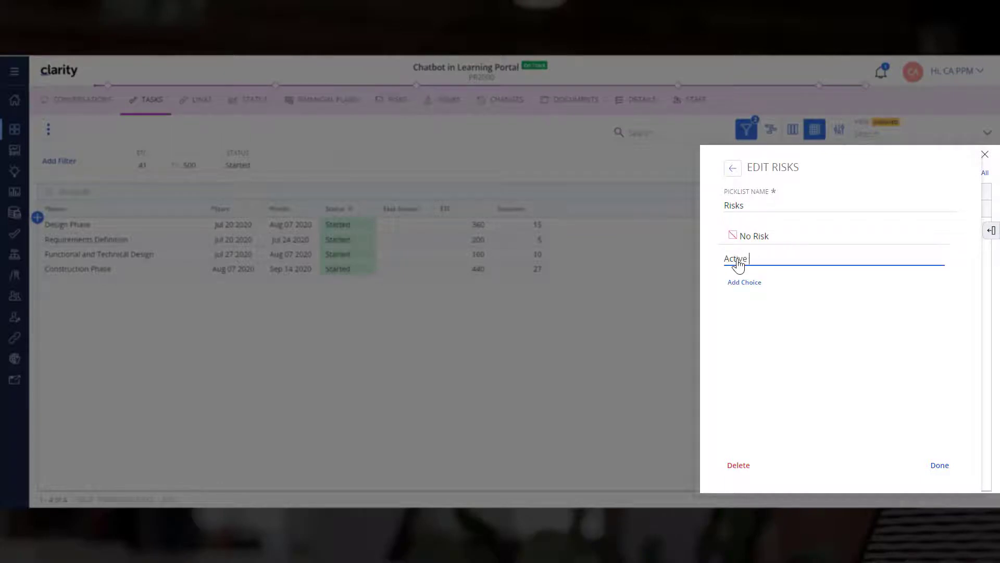
{"action": "type", "text": "tive Risks"}
{"action": "left_click", "coordinate": [750, 282]}
{"action": "type", "text": "Risks(Mitigated"}
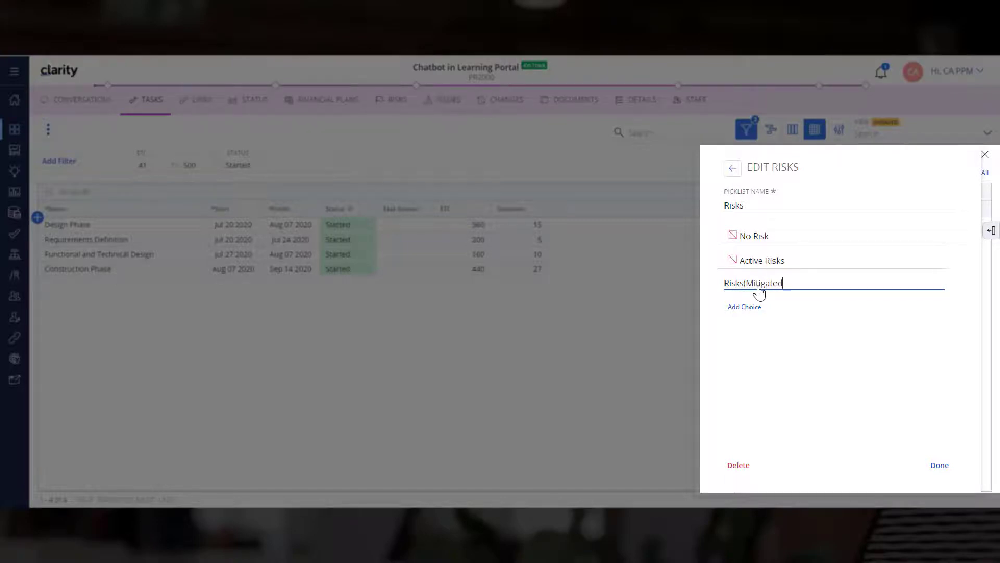
{"action": "left_click", "coordinate": [735, 240]}
Step: Colour the choices: No Risk green, Active Risks red, Risks(Mitigated) orange
{"action": "left_click", "coordinate": [735, 239]}
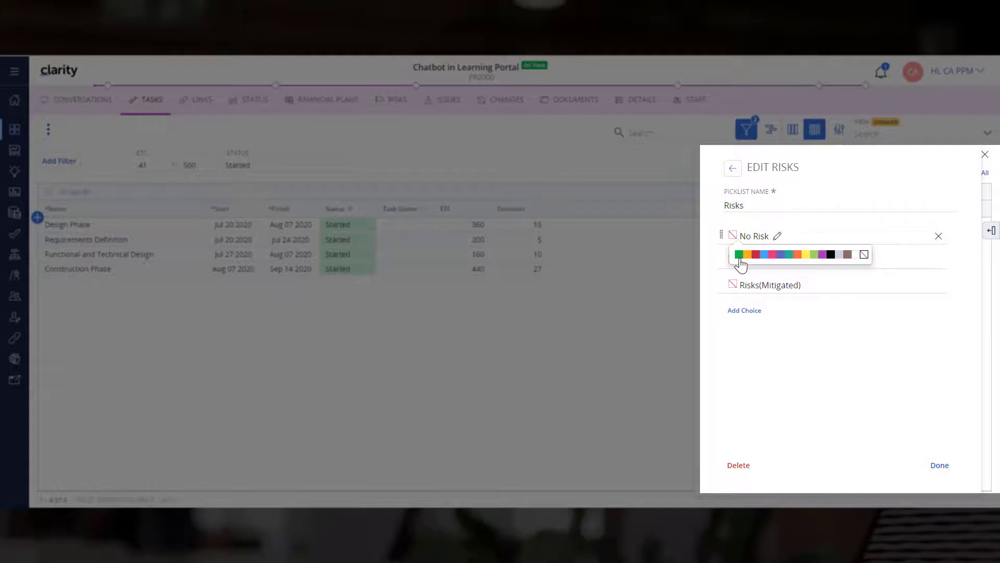
{"action": "left_click", "coordinate": [739, 255]}
{"action": "left_click", "coordinate": [733, 260]}
{"action": "left_click", "coordinate": [755, 279]}
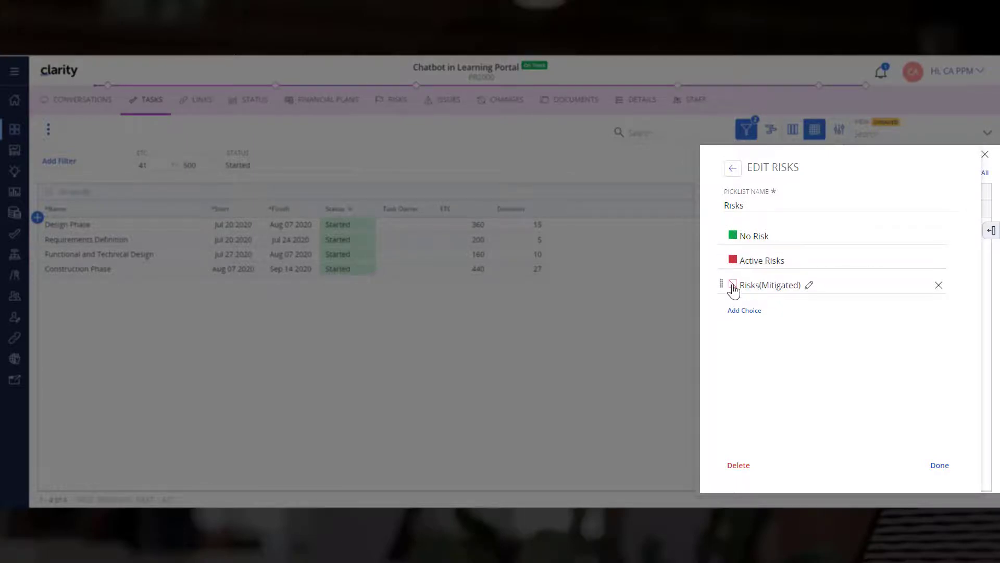
{"action": "left_click", "coordinate": [733, 285]}
{"action": "left_click", "coordinate": [748, 303]}
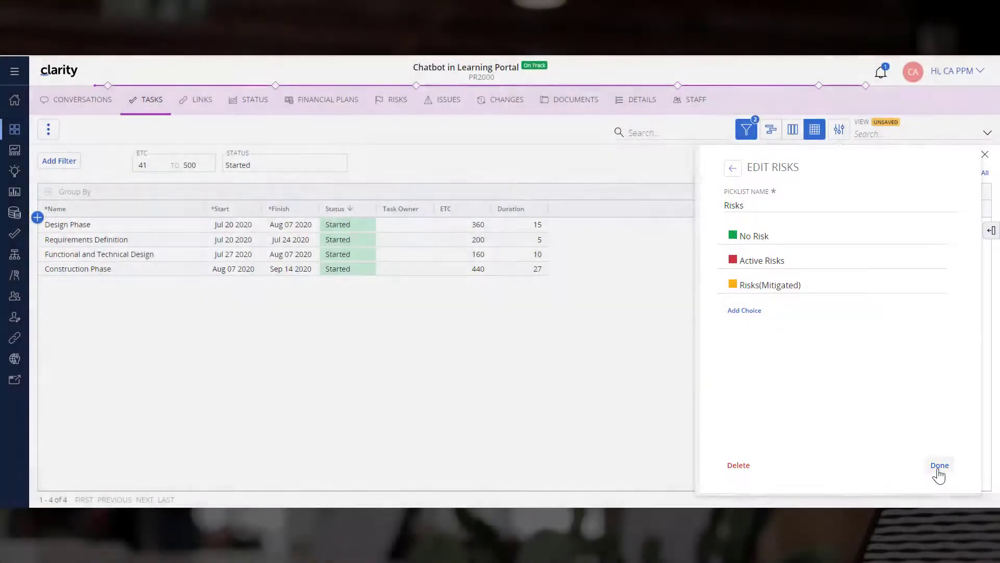
{"action": "left_click", "coordinate": [937, 469]}
Step: Add the Risks field to the task details panel
{"action": "left_click", "coordinate": [414, 224]}
{"action": "left_click", "coordinate": [991, 263]}
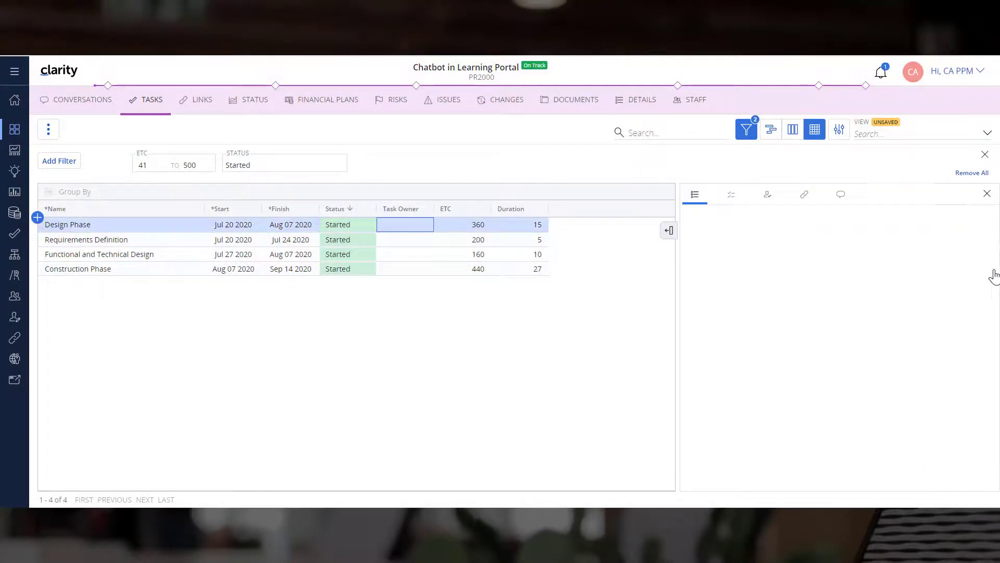
{"action": "left_click", "coordinate": [964, 217]}
{"action": "type", "text": "risk"}
{"action": "left_click_drag", "start_coordinate": [552, 263], "coordinate": [852, 448]}
{"action": "left_click", "coordinate": [975, 216]}
Step: Set Risks: Design Phase and Construction Phase Active Risks, Requirements Definition Mitigated, Functional Design No Risk
{"action": "left_click", "coordinate": [746, 451]}
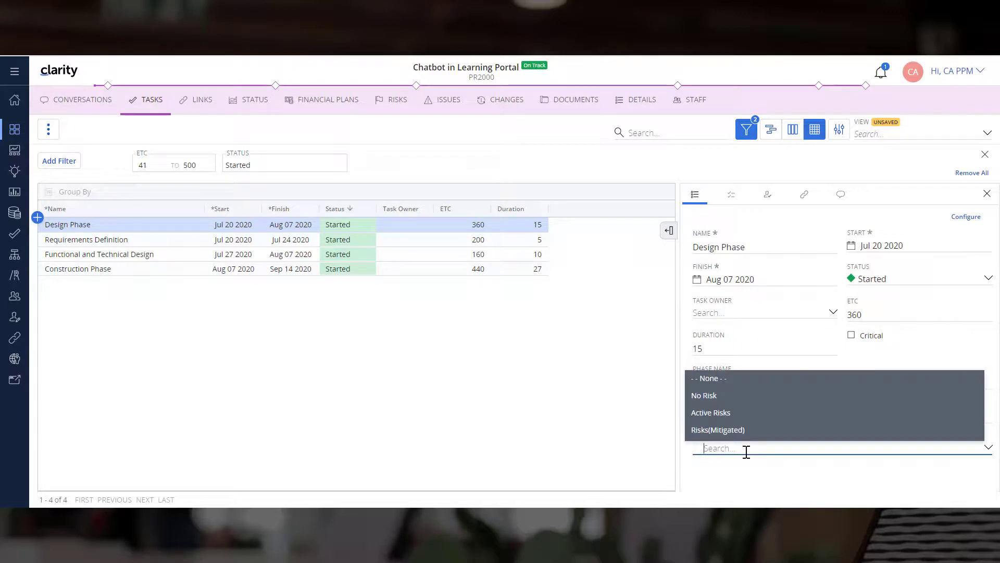
{"action": "left_click", "coordinate": [732, 411]}
{"action": "left_click", "coordinate": [516, 239]}
{"action": "left_click", "coordinate": [720, 448]}
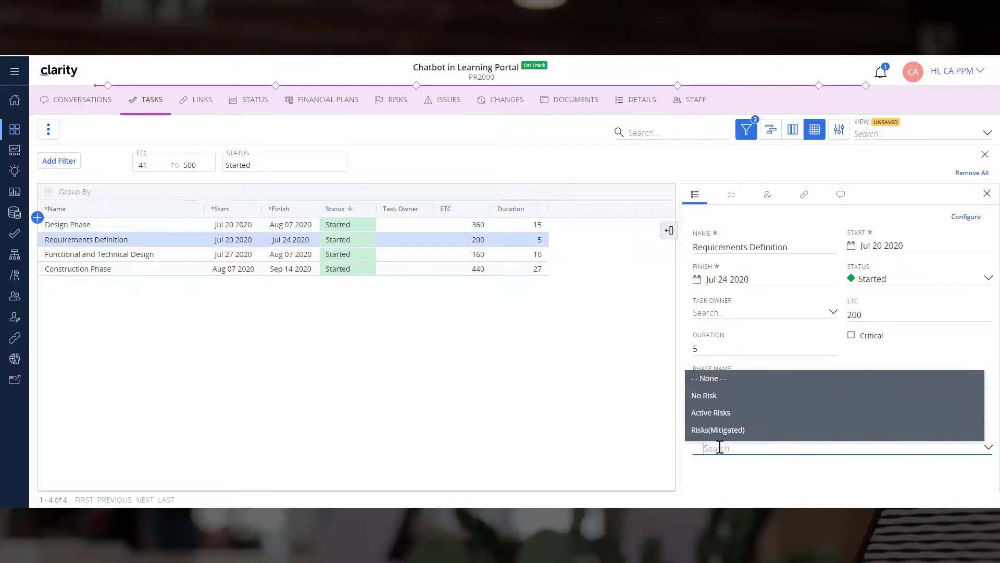
{"action": "left_click", "coordinate": [719, 427]}
{"action": "left_click", "coordinate": [501, 254]}
{"action": "left_click", "coordinate": [745, 448]}
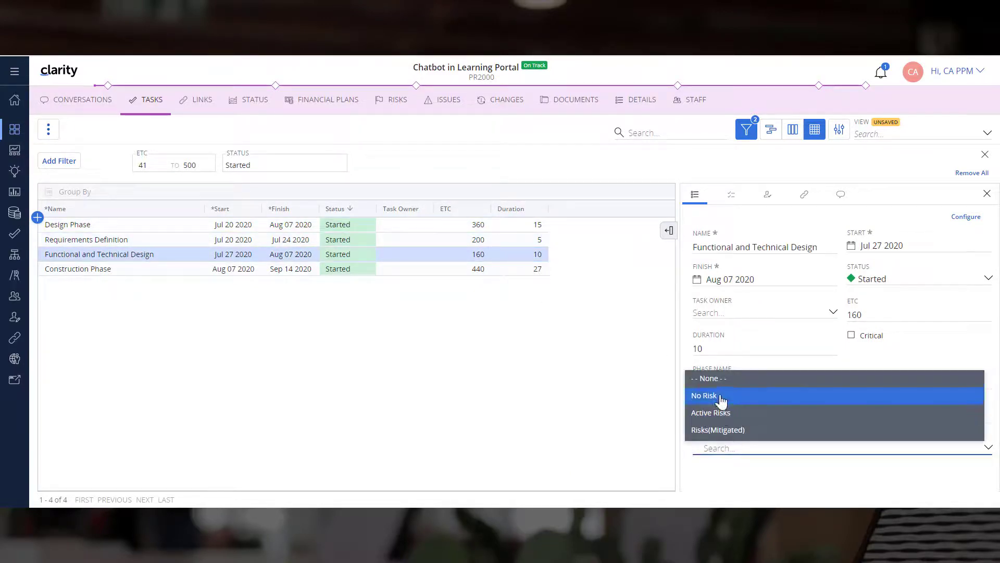
{"action": "left_click", "coordinate": [721, 397]}
{"action": "left_click", "coordinate": [511, 270]}
{"action": "left_click", "coordinate": [716, 448]}
{"action": "left_click", "coordinate": [718, 413]}
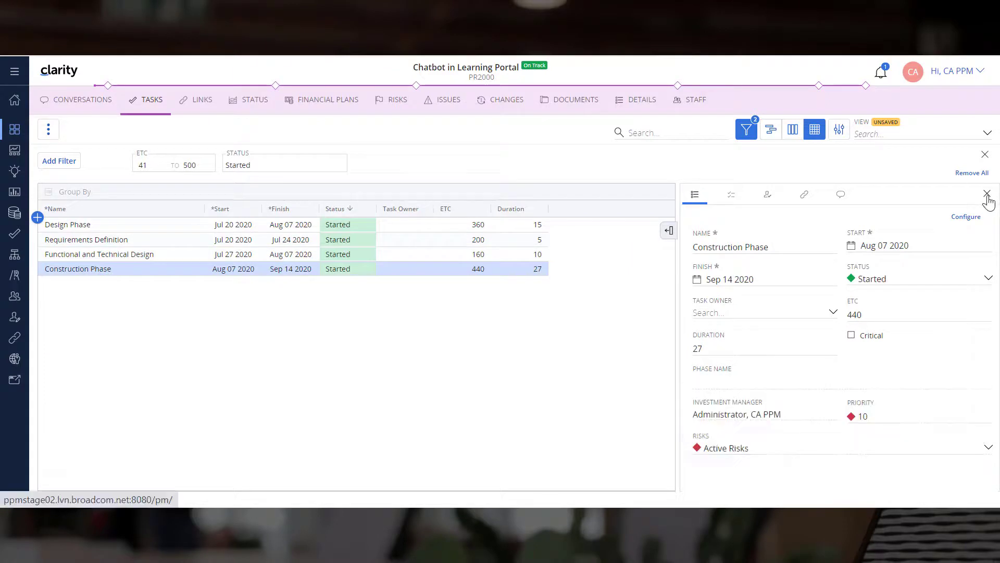
{"action": "left_click", "coordinate": [986, 193]}
Step: Show the Risks column in the task grid
{"action": "left_click", "coordinate": [990, 230]}
{"action": "left_click", "coordinate": [909, 222]}
{"action": "type", "text": "risk"}
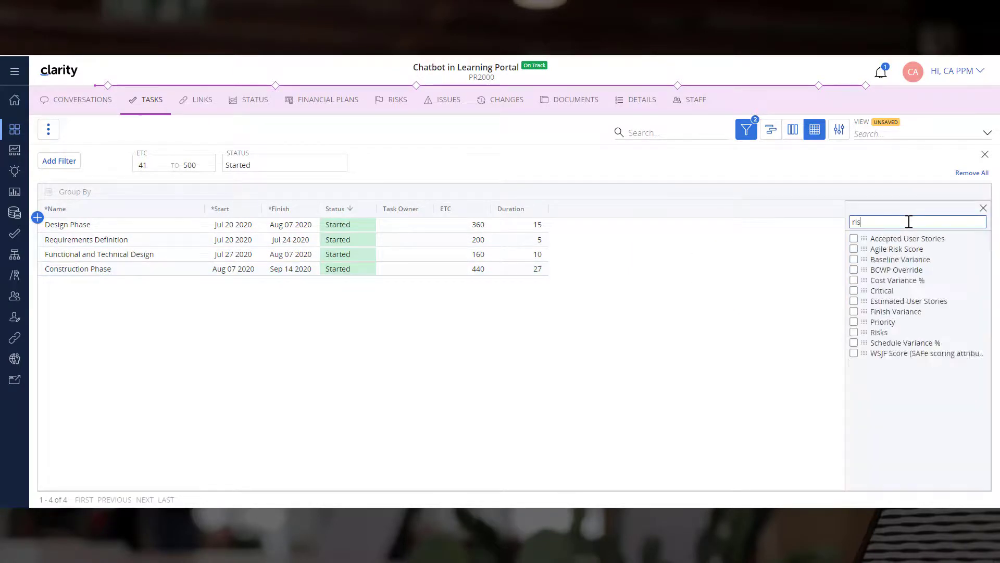
{"action": "left_click", "coordinate": [854, 249]}
{"action": "left_click", "coordinate": [983, 208]}
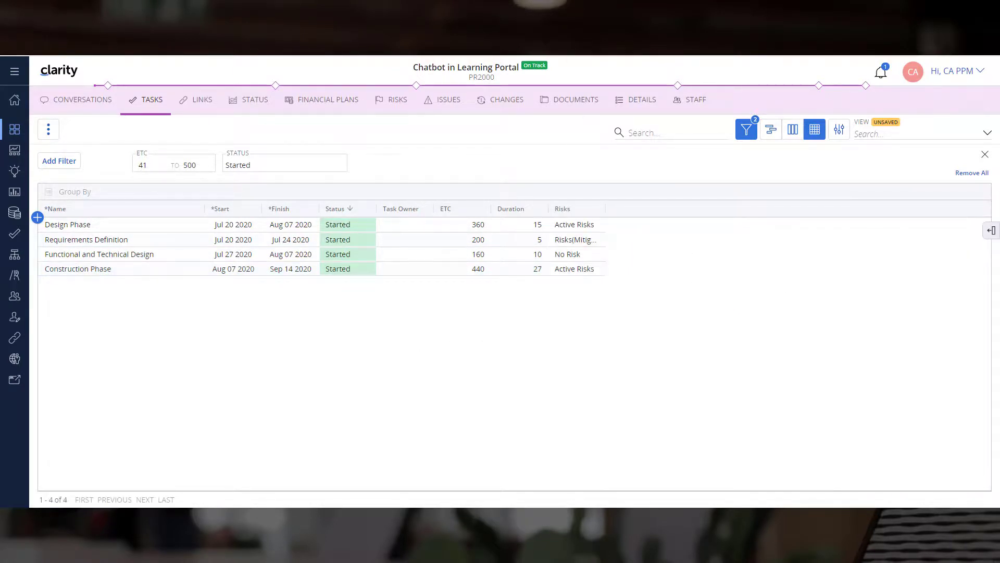
Step: Save the task grid as the view 'Project Tasks with Risks' and check it in Manage Views
{"action": "left_click", "coordinate": [879, 132]}
{"action": "left_click", "coordinate": [939, 153]}
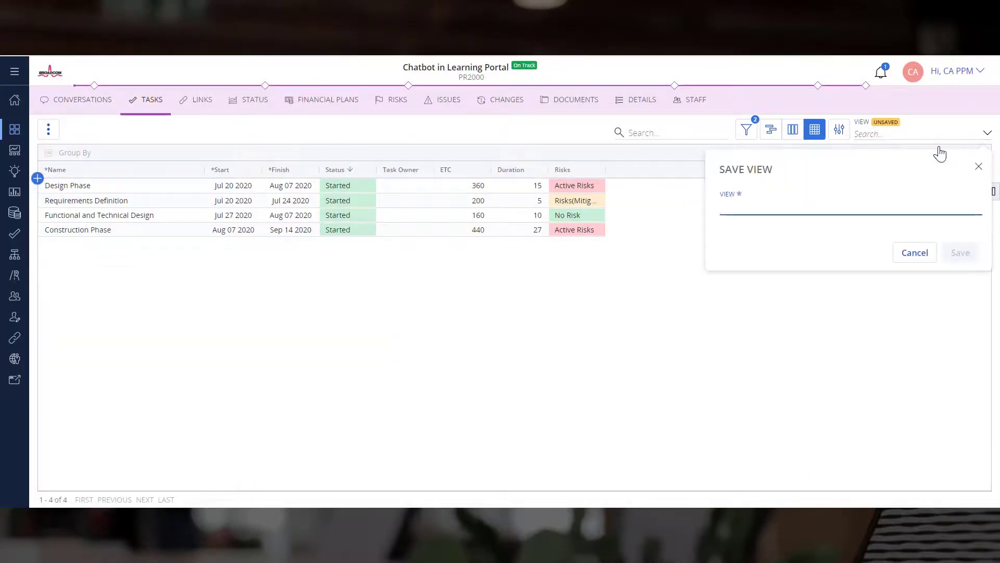
{"action": "type", "text": "Project Tasks with Risks"}
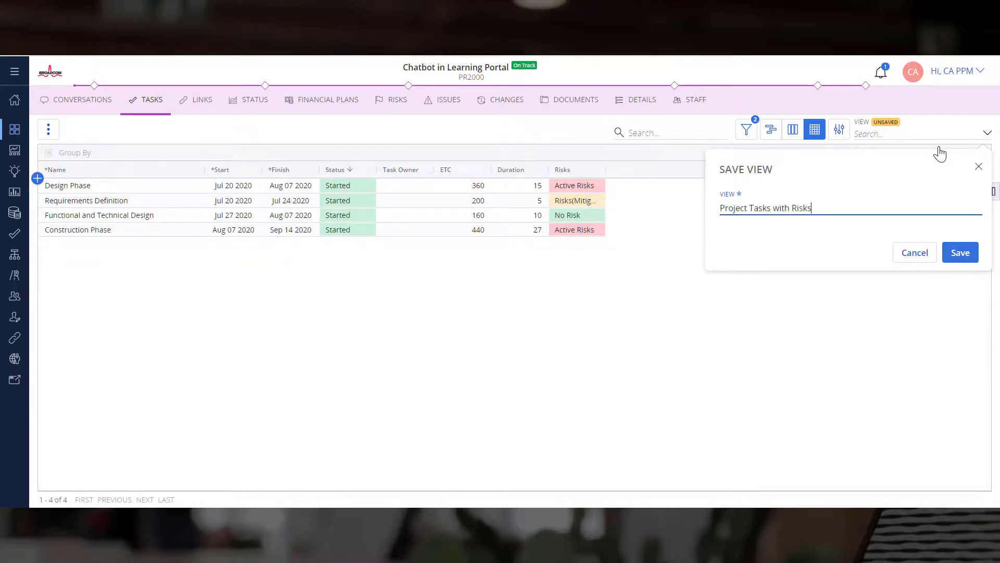
{"action": "left_click", "coordinate": [956, 257]}
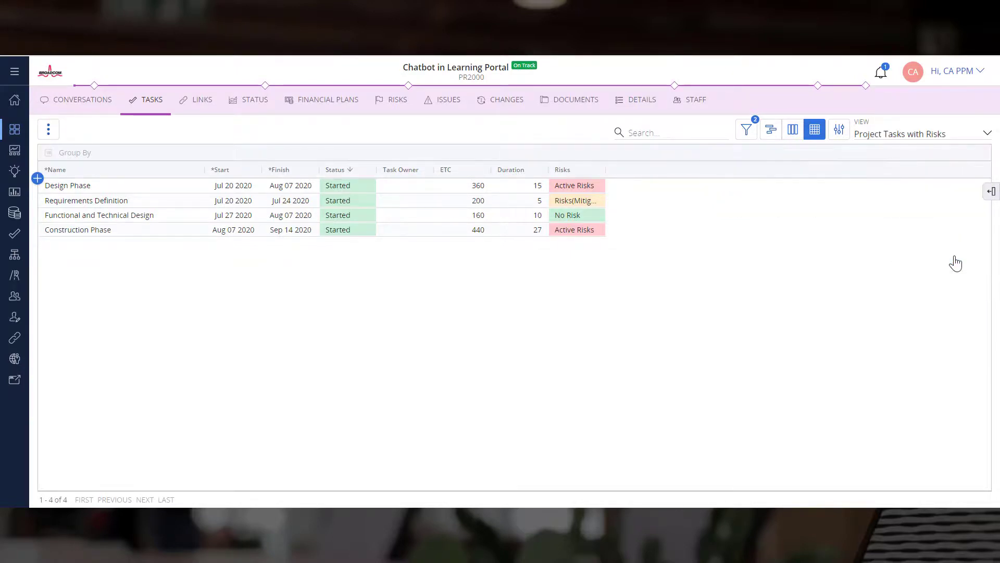
{"action": "left_click", "coordinate": [868, 134]}
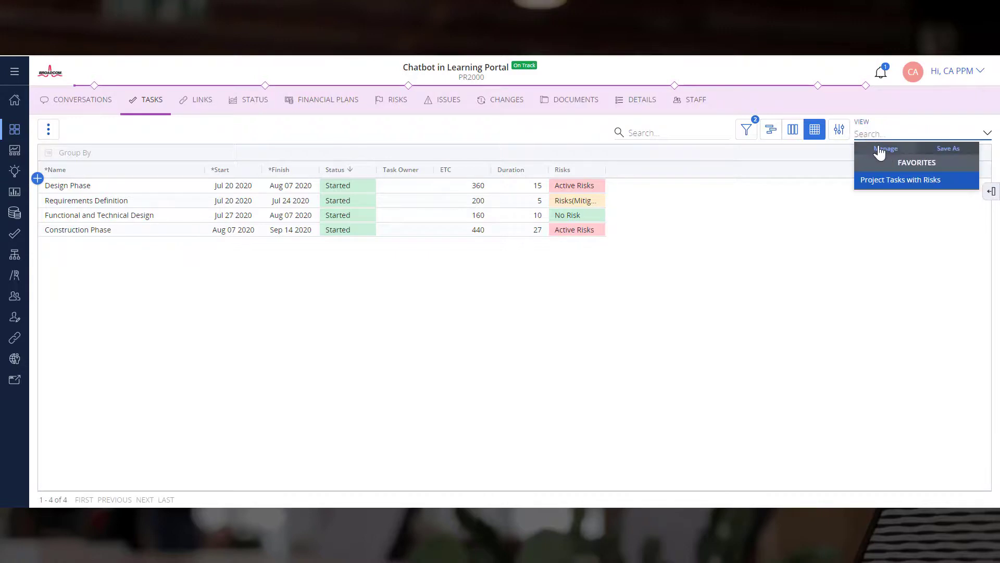
{"action": "left_click", "coordinate": [879, 150]}
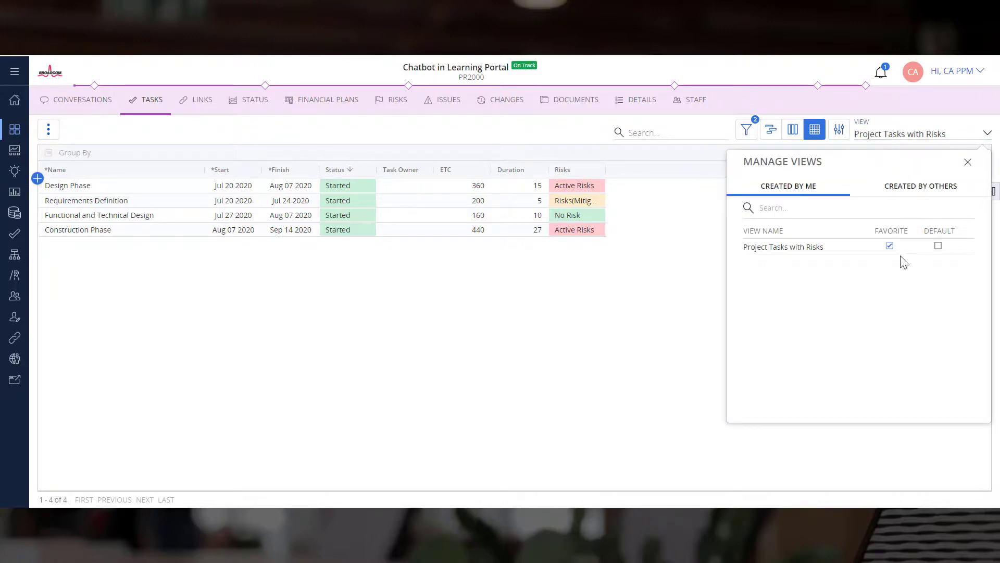